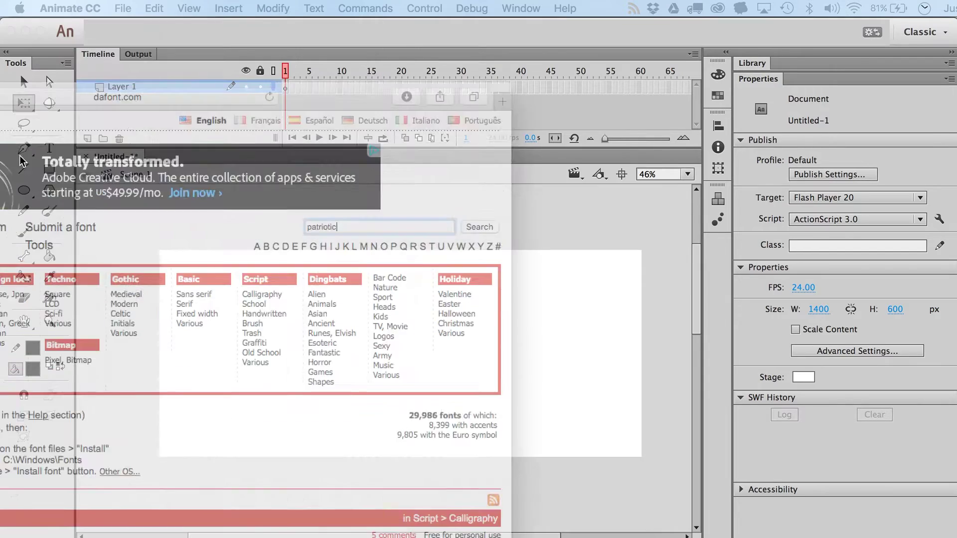
Open blambot.com and browse its font samples
{"action": "left_click_drag", "start_coordinate": [0, 103], "coordinate": [237, 2]}
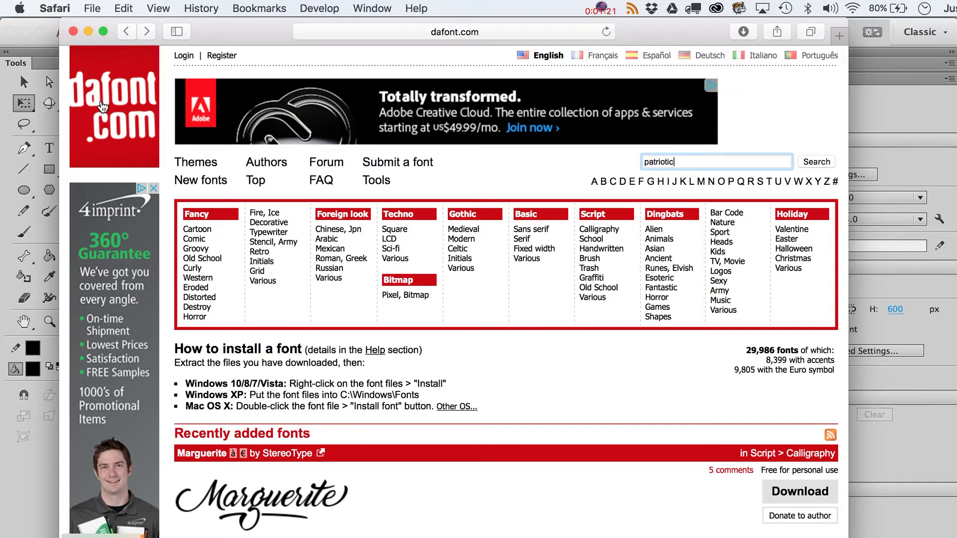
{"action": "left_click", "coordinate": [399, 26]}
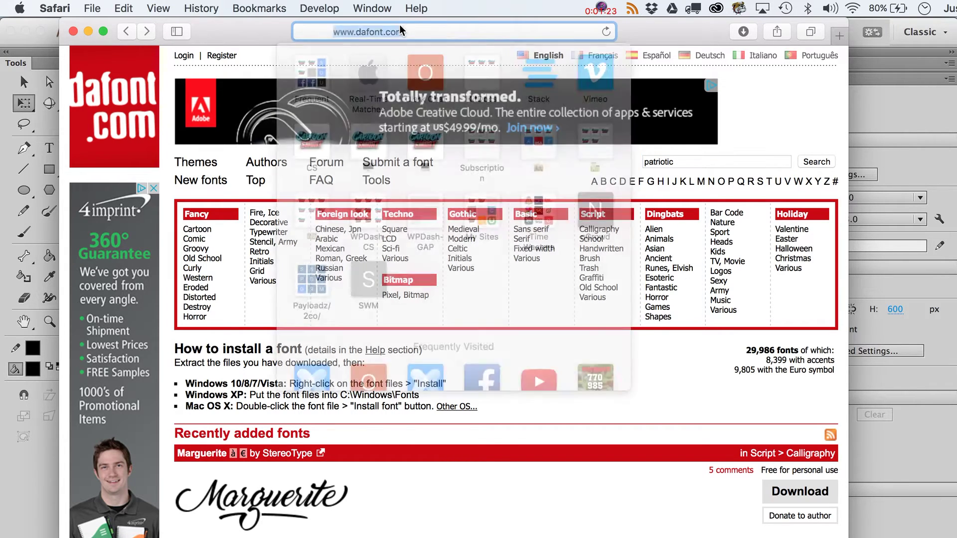
{"action": "type", "text": "blamb"}
{"action": "key", "text": "Return"}
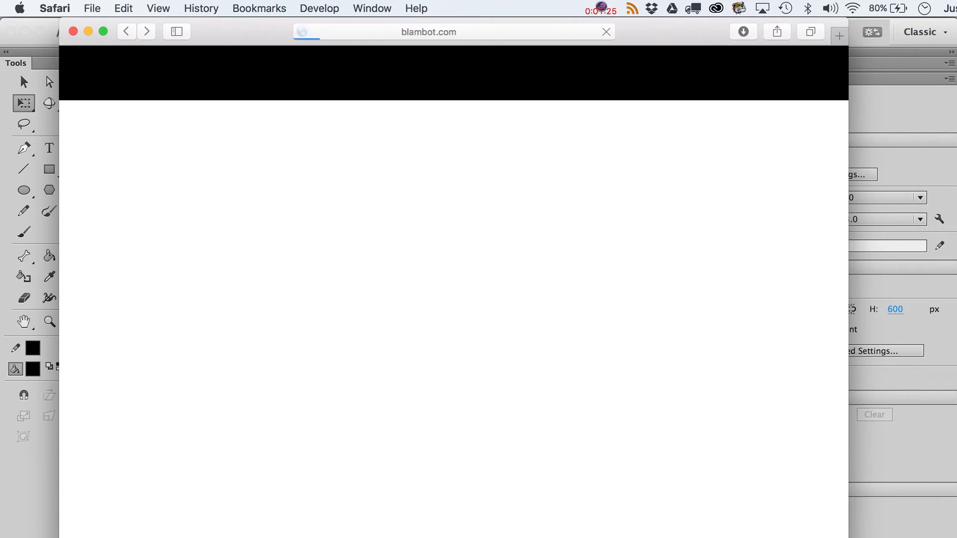
{"action": "scroll", "coordinate": [413, 218], "scroll_direction": "down", "scroll_amount": 20}
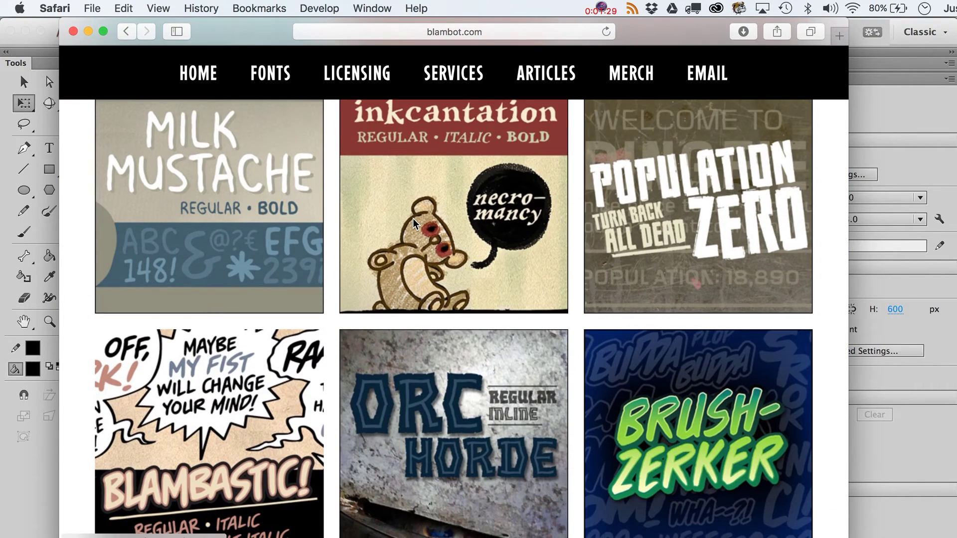
{"action": "scroll", "coordinate": [413, 218], "scroll_direction": "down", "scroll_amount": 2}
{"action": "scroll", "coordinate": [416, 225], "scroll_direction": "down", "scroll_amount": 10}
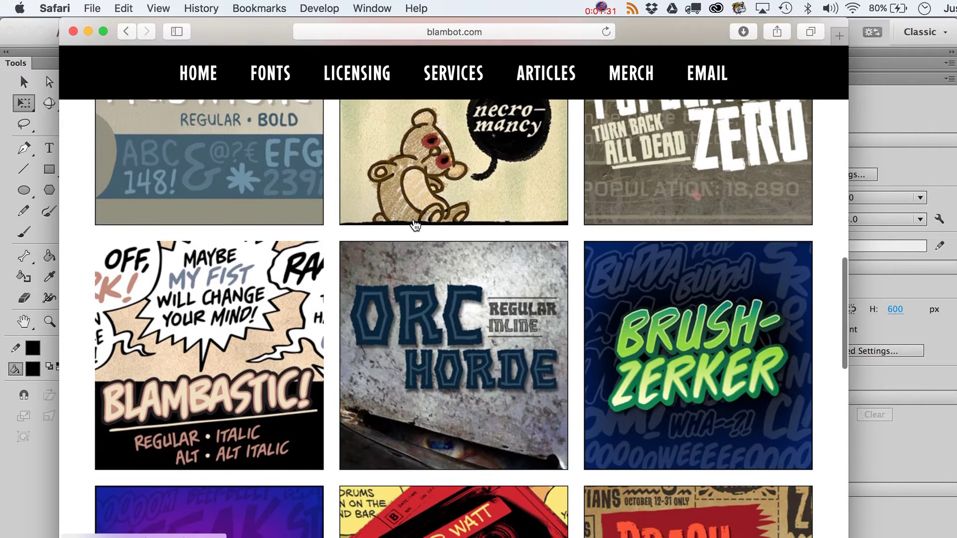
Return to dafont.com and search its fonts for "patriotic"
{"action": "key", "text": "super+bracketleft"}
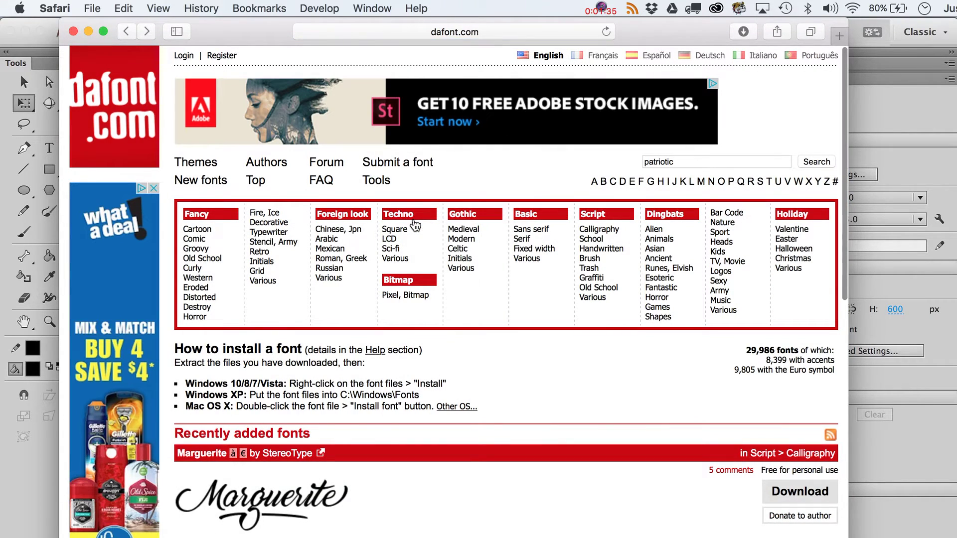
{"action": "scroll", "coordinate": [415, 226], "scroll_direction": "down", "scroll_amount": 4}
{"action": "scroll", "coordinate": [415, 226], "scroll_direction": "up", "scroll_amount": 4}
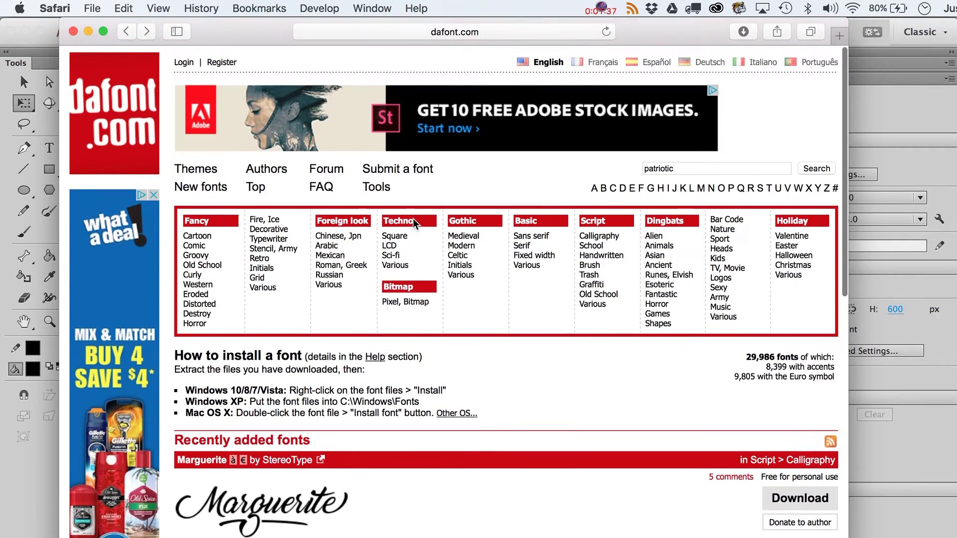
{"action": "left_click", "coordinate": [687, 163]}
{"action": "left_click_drag", "start_coordinate": [686, 164], "coordinate": [605, 154]}
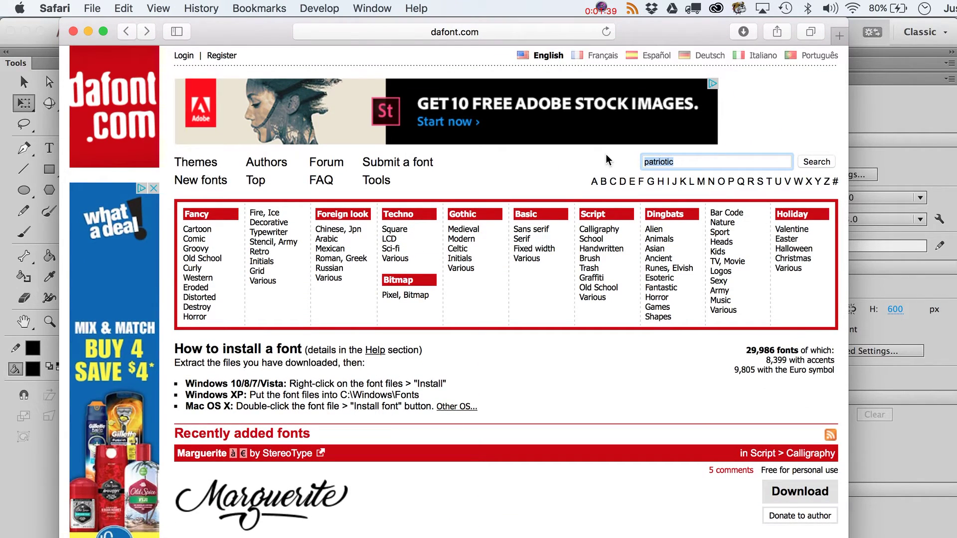
{"action": "left_click", "coordinate": [816, 163]}
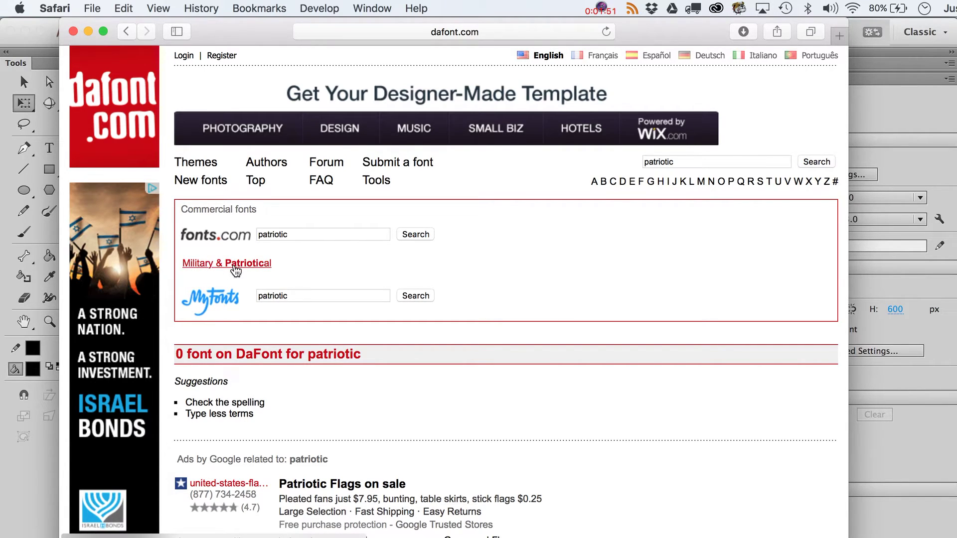
Search MyFonts for "patriotic" and look through the first font samples and their prices
{"action": "left_click", "coordinate": [416, 296]}
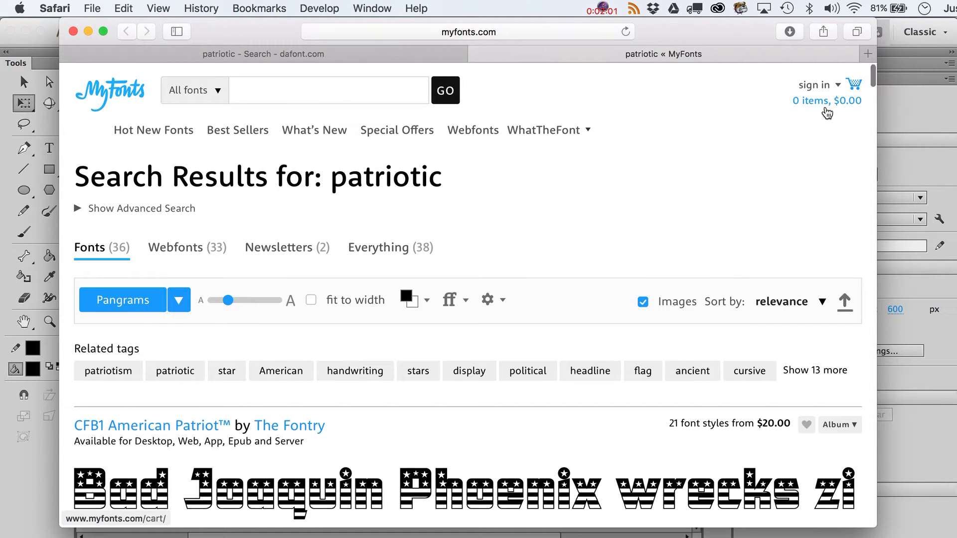
{"action": "scroll", "coordinate": [826, 112], "scroll_direction": "down", "scroll_amount": 10}
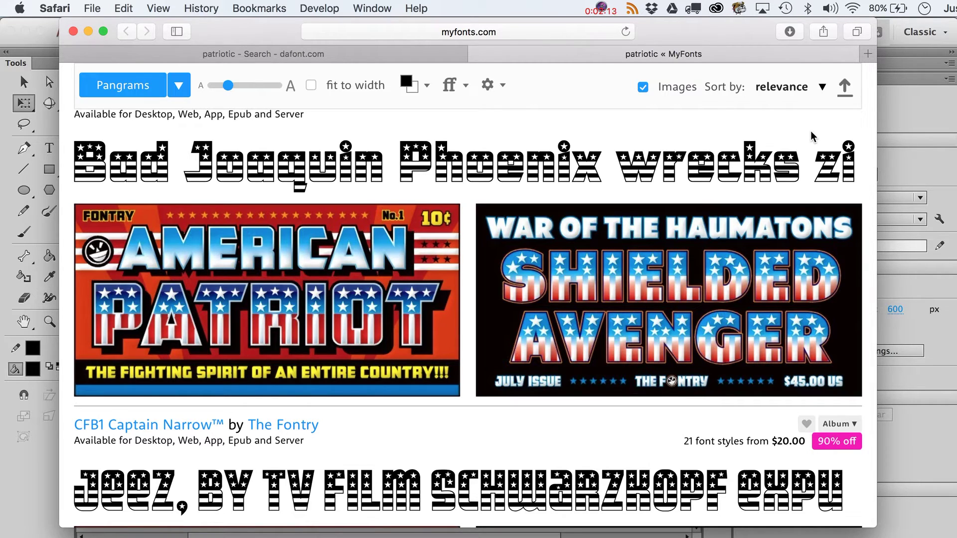
{"action": "scroll", "coordinate": [811, 130], "scroll_direction": "up", "scroll_amount": 2}
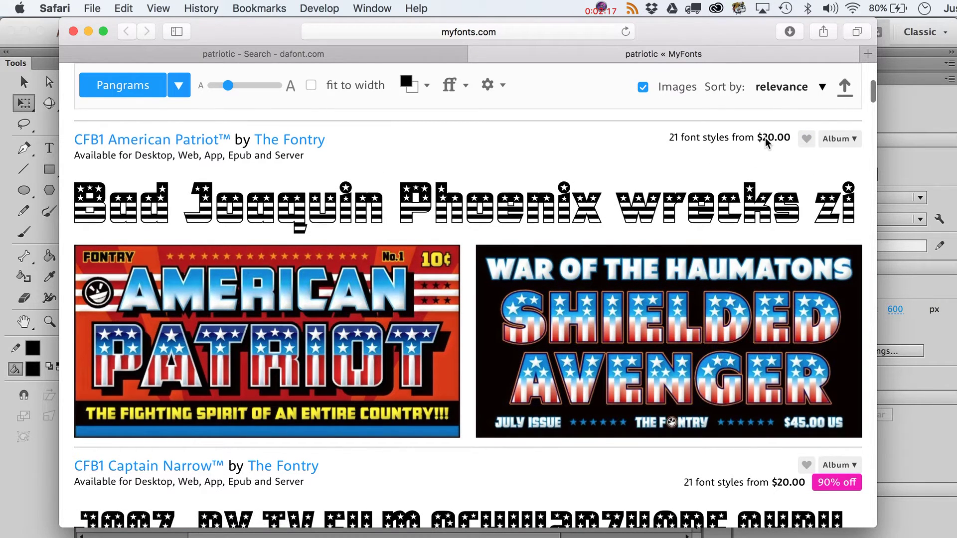
{"action": "scroll", "coordinate": [766, 142], "scroll_direction": "down", "scroll_amount": 5}
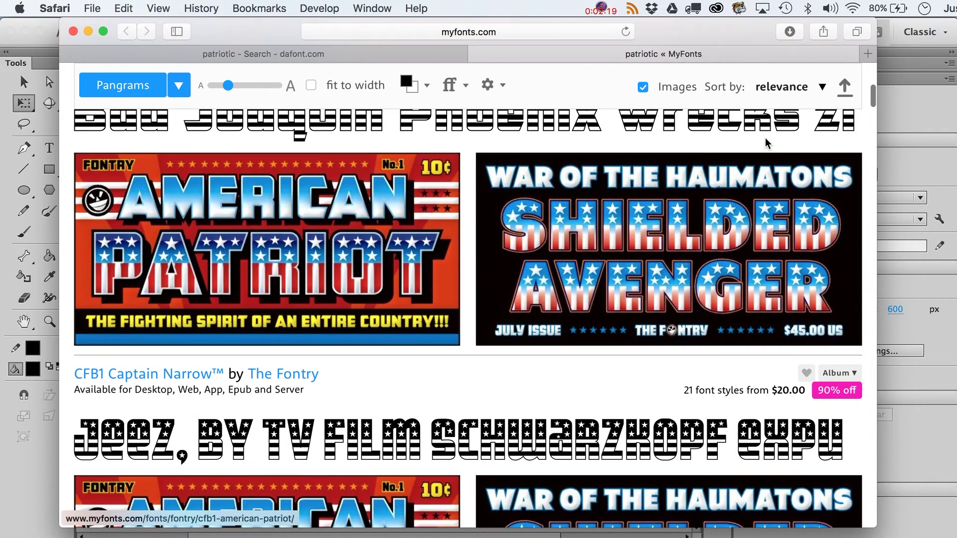
{"action": "scroll", "coordinate": [397, 230], "scroll_direction": "up", "scroll_amount": 5}
Open the CFB1 American Patriot font page and examine its sample artwork and description
{"action": "left_click", "coordinate": [423, 380]}
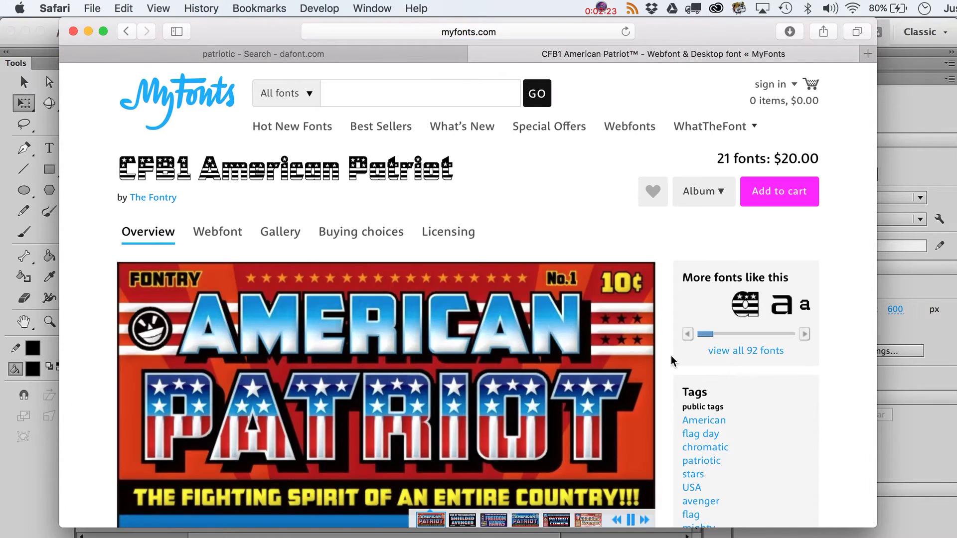
{"action": "scroll", "coordinate": [784, 173], "scroll_direction": "down", "scroll_amount": 10}
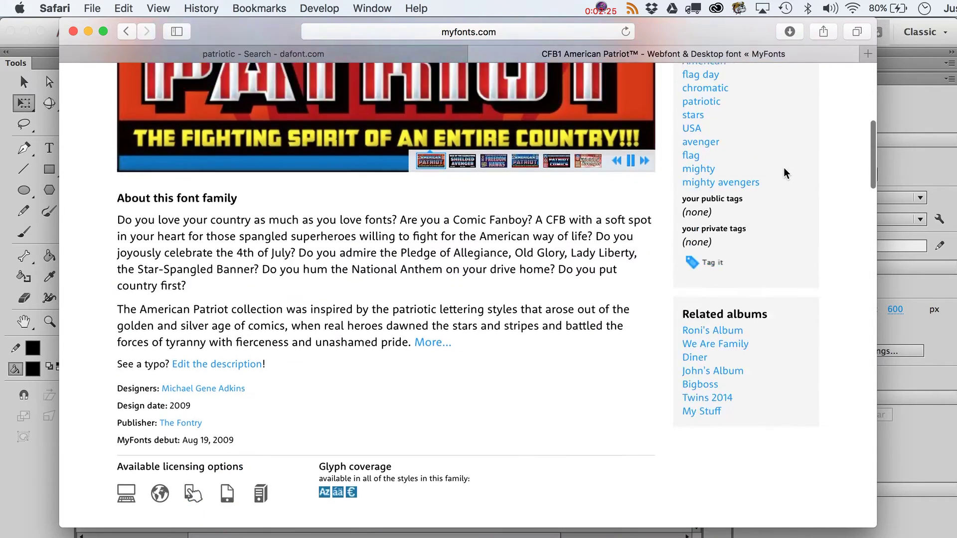
{"action": "scroll", "coordinate": [783, 168], "scroll_direction": "up", "scroll_amount": 7}
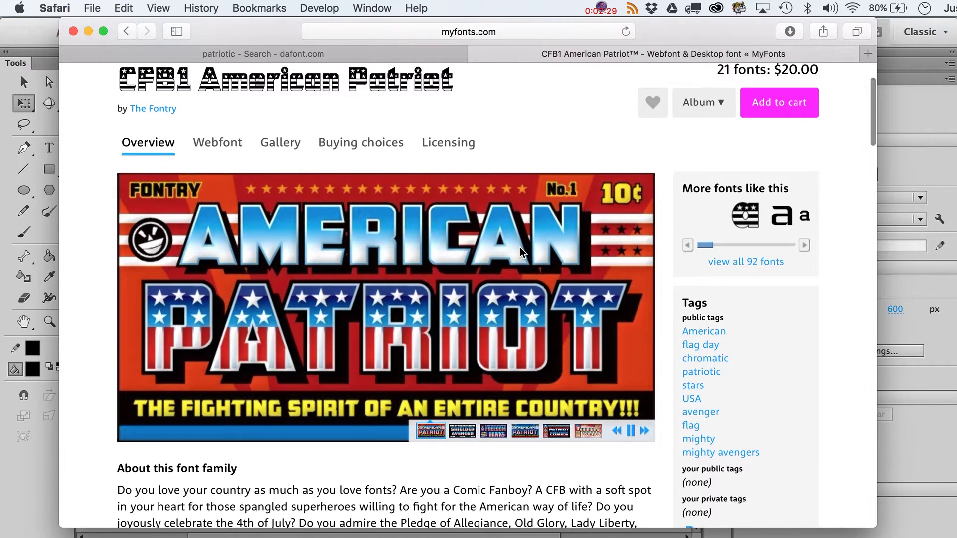
{"action": "scroll", "coordinate": [520, 247], "scroll_direction": "up", "scroll_amount": 3}
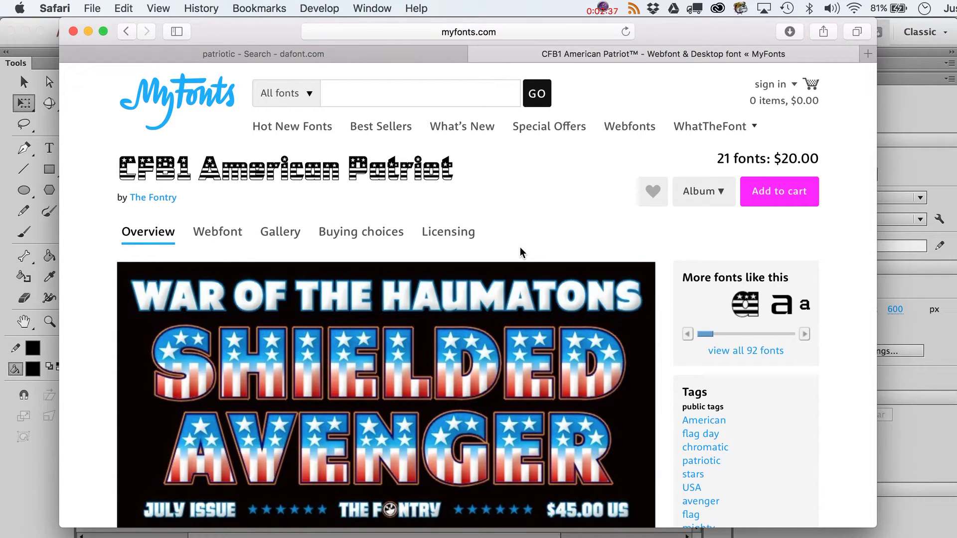
{"action": "scroll", "coordinate": [520, 247], "scroll_direction": "down", "scroll_amount": 2}
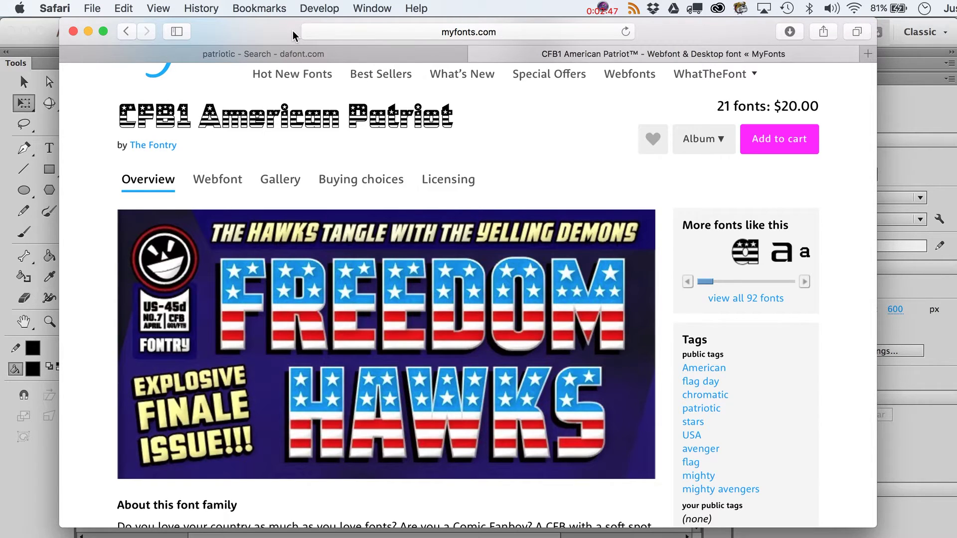
Switch to Animate CC and add the static text "AMERICAN" in the upper-left area of the stage
{"action": "key", "text": "ctrl+Right"}
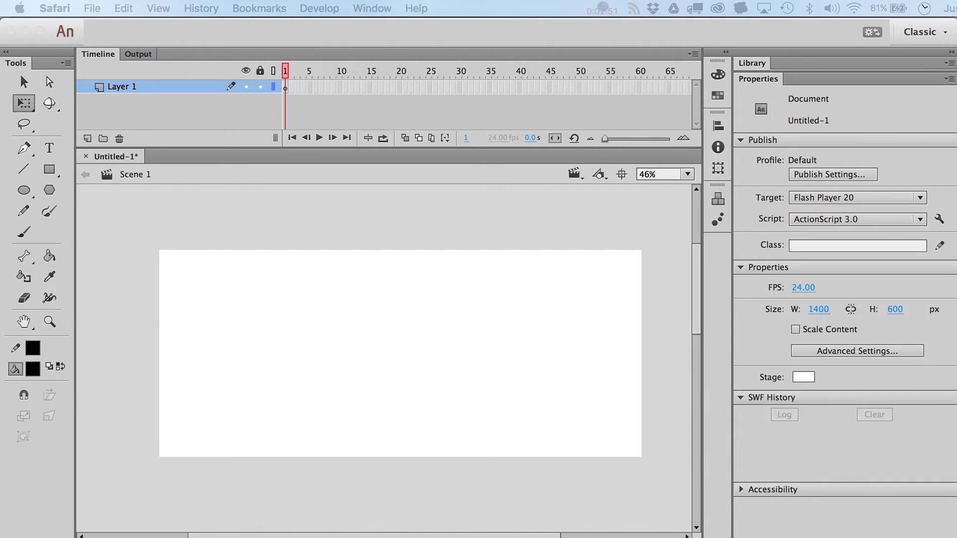
{"action": "left_click", "coordinate": [329, 382]}
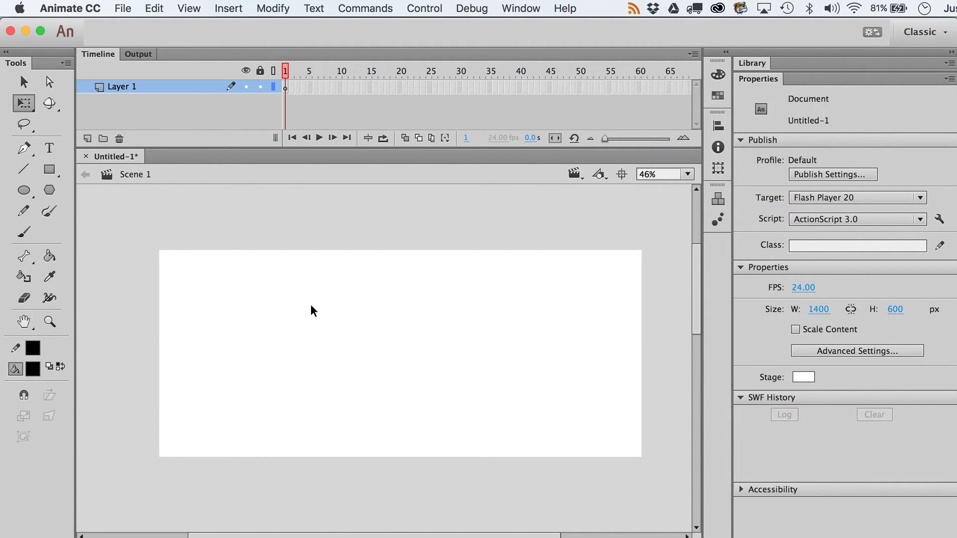
{"action": "left_click", "coordinate": [50, 153]}
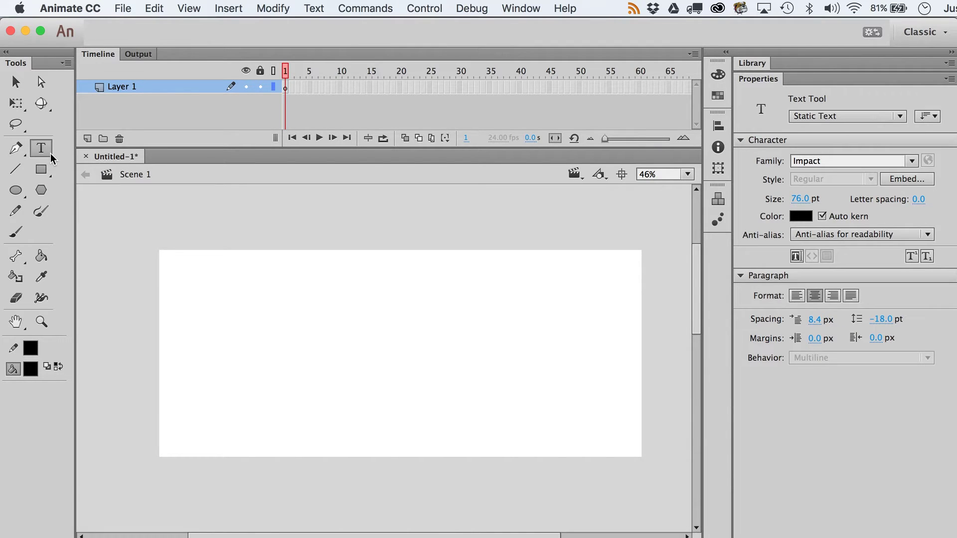
{"action": "left_click", "coordinate": [252, 308]}
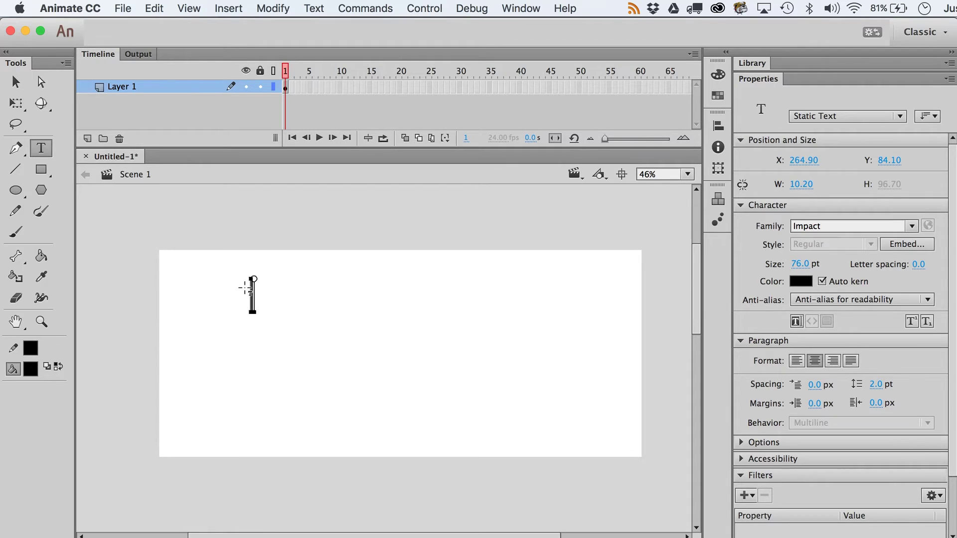
{"action": "type", "text": "An"}
{"action": "key", "text": "BackSpace"}
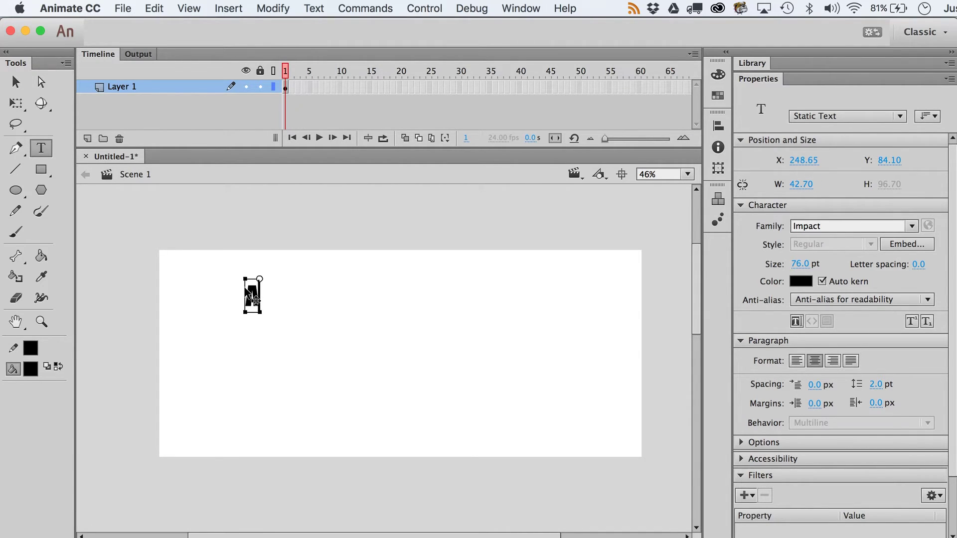
{"action": "type", "text": "MERICAN"}
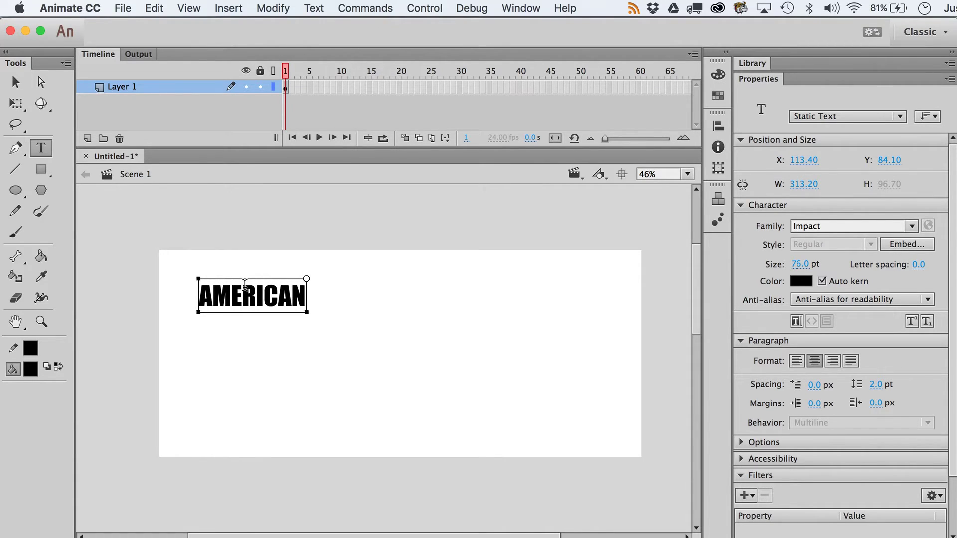
Replace the leading "A" with "UH" and extend the text to read "UHMERICAN MADE.COM"
{"action": "left_click_drag", "start_coordinate": [213, 295], "coordinate": [196, 299]}
{"action": "type", "text": "UH"}
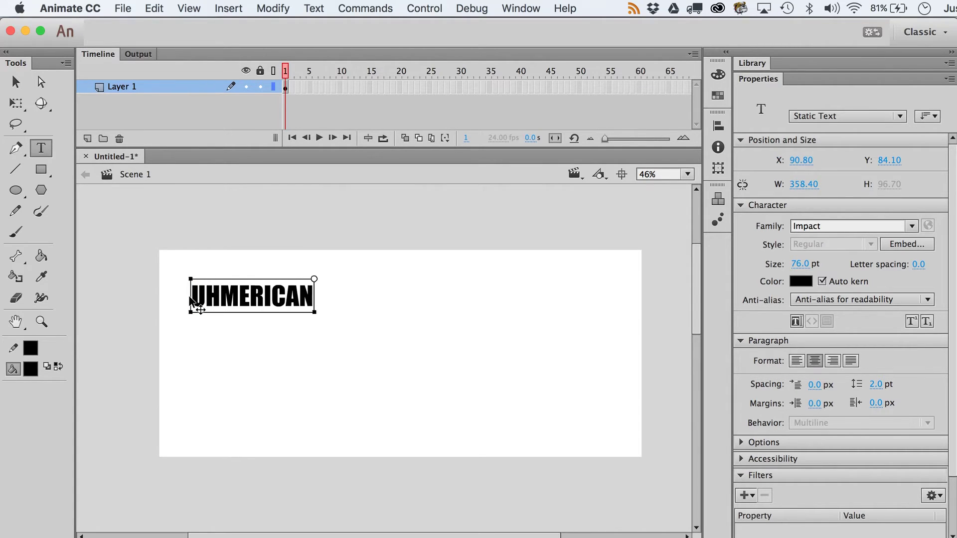
{"action": "left_click_drag", "start_coordinate": [223, 294], "coordinate": [150, 296]}
{"action": "left_click_drag", "start_coordinate": [287, 289], "coordinate": [381, 303]}
{"action": "key", "text": "Right"}
{"action": "type", "text": "ma"}
{"action": "key", "text": "super+z"}
{"action": "type", "text": "MA"}
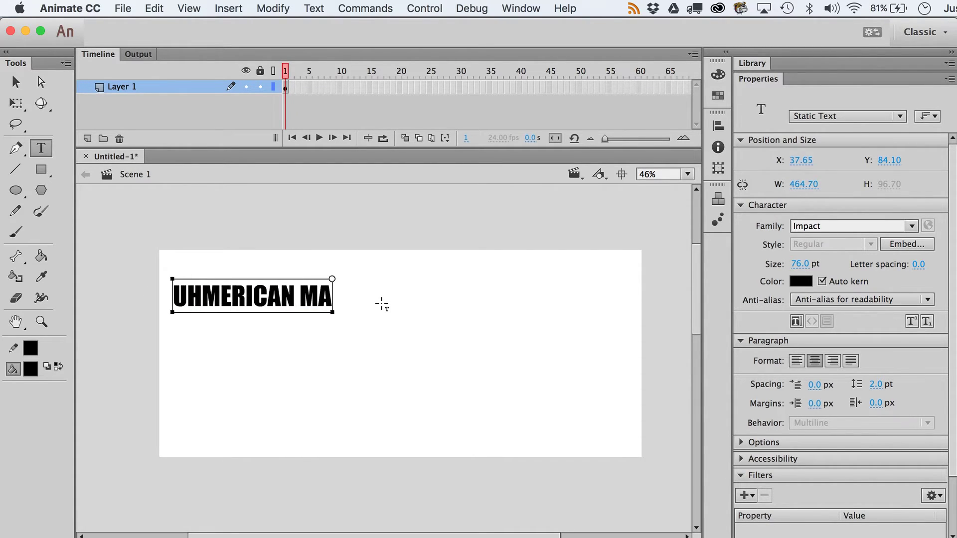
{"action": "type", "text": "DE.COM"}
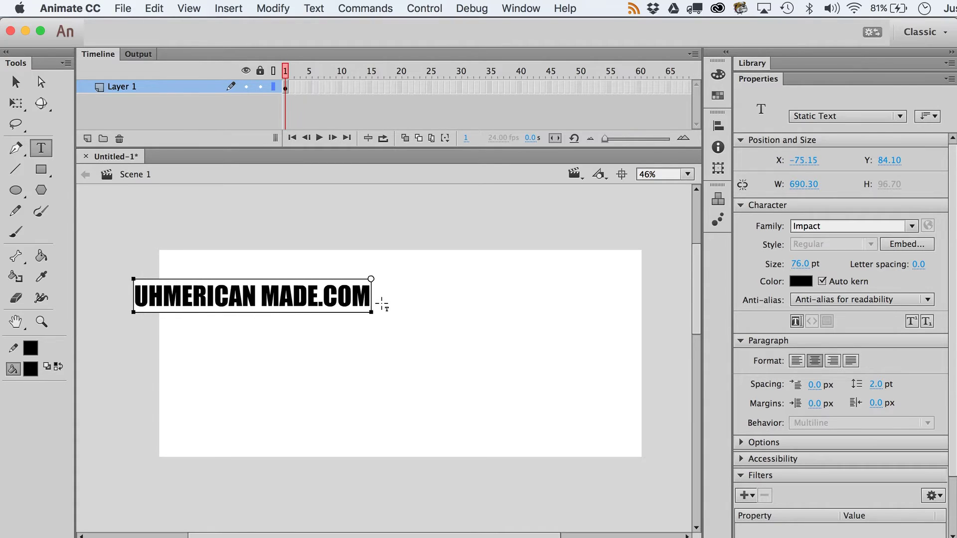
Scale the text up to about 998 px wide and move it to about X 153, Y 112 on the stage
{"action": "left_click_drag", "start_coordinate": [320, 288], "coordinate": [438, 299]}
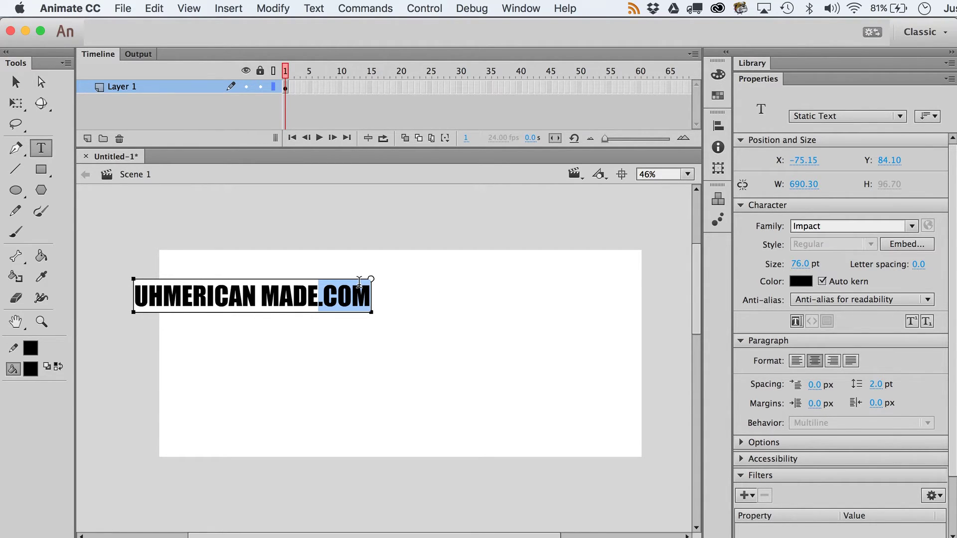
{"action": "left_click", "coordinate": [15, 82]}
{"action": "left_click_drag", "start_coordinate": [336, 305], "coordinate": [396, 313]}
{"action": "key", "text": "q"}
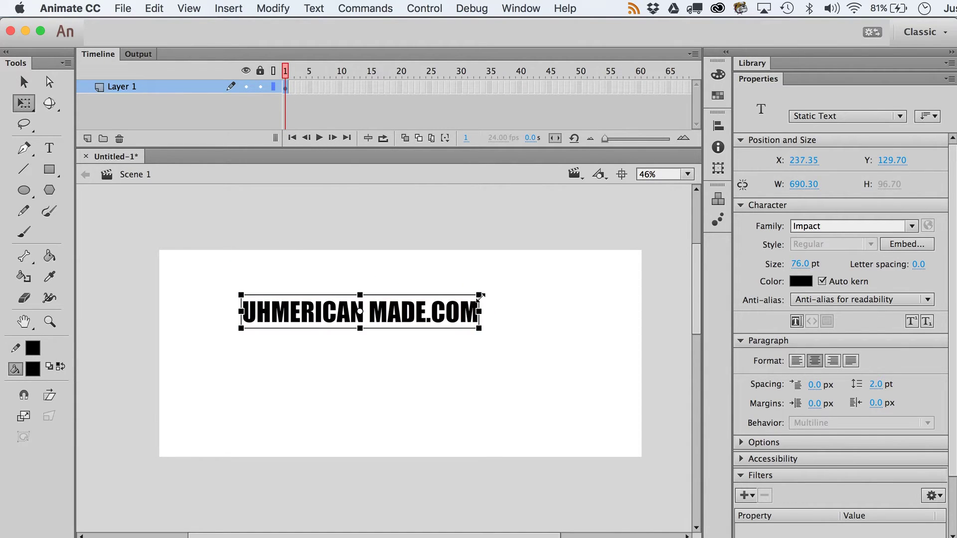
{"action": "left_click_drag", "start_coordinate": [480, 298], "coordinate": [535, 283]}
{"action": "key", "text": "v"}
{"action": "left_click_drag", "start_coordinate": [427, 299], "coordinate": [452, 300]}
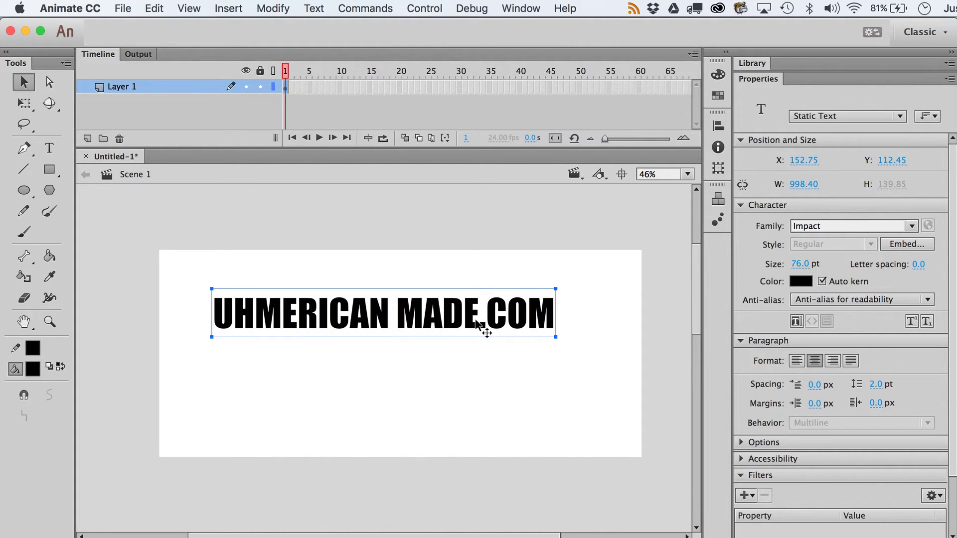
Delete ".COM" from the heading so it reads "UHMERICAN MADE", and finish editing the text
{"action": "double_click", "coordinate": [476, 322]}
{"action": "left_click_drag", "start_coordinate": [477, 319], "coordinate": [675, 387]}
{"action": "key", "text": "BackSpace"}
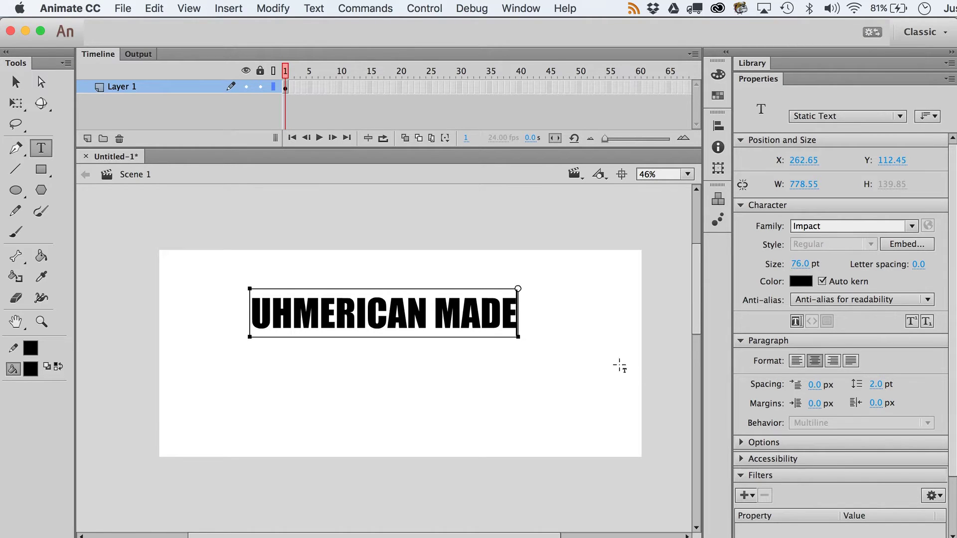
{"action": "left_click", "coordinate": [16, 82]}
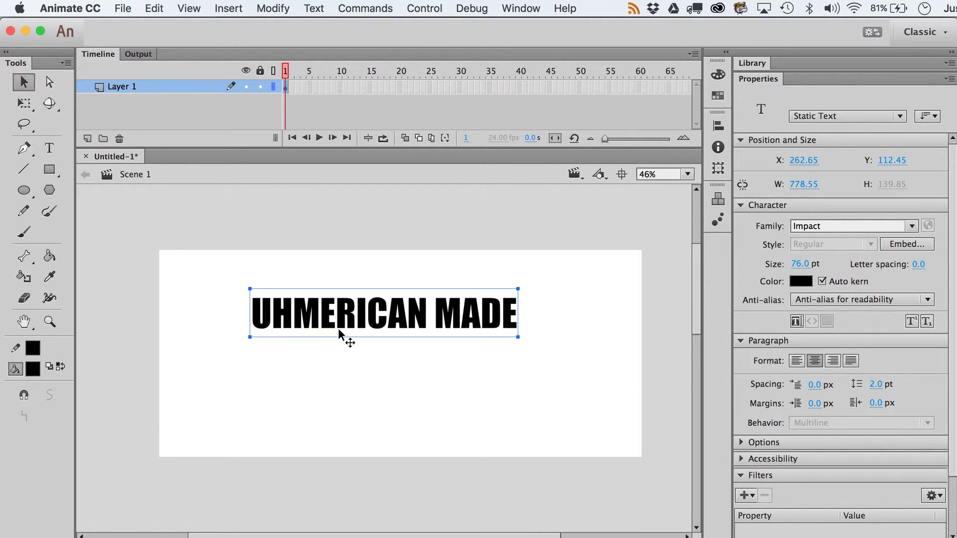
Duplicate the heading straight below the original at about Y 297 and replace the copy's text with ".com"
{"action": "left_click_drag", "start_coordinate": [340, 330], "coordinate": [364, 377]}
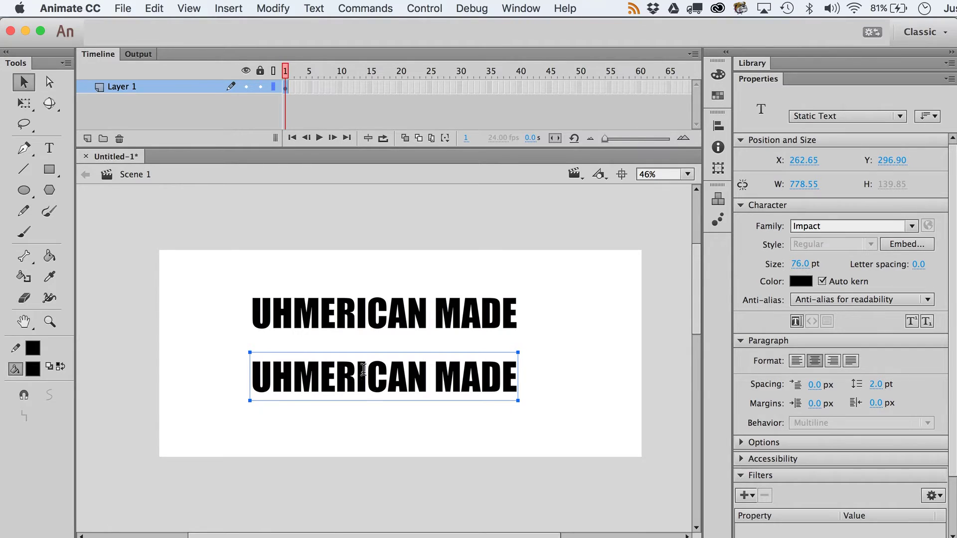
{"action": "double_click", "coordinate": [365, 382]}
{"action": "key", "text": "super+a"}
{"action": "type", "text": ".COm"}
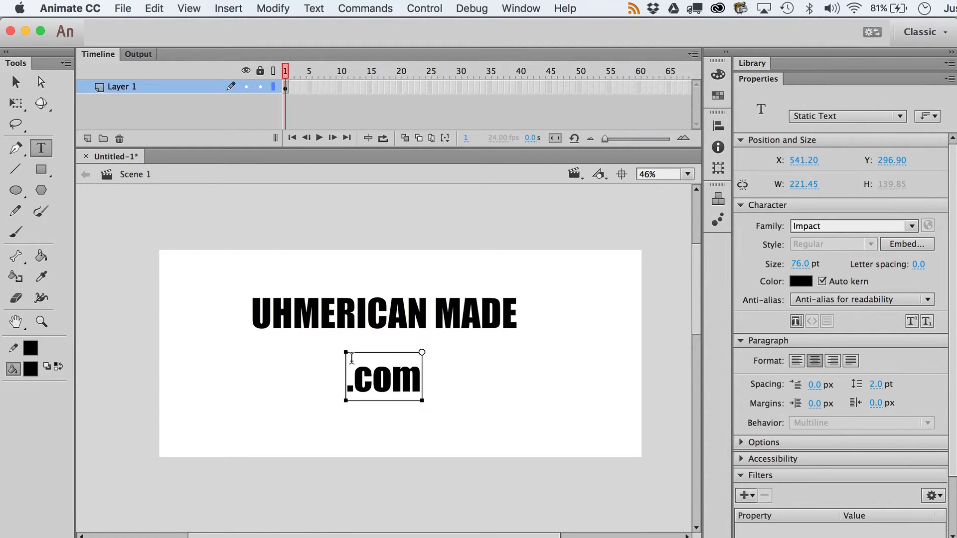
Scale the ".com" text to 40 percent
{"action": "key", "text": "Escape"}
{"action": "key", "text": "super+alt+s"}
{"action": "type", "text": "40"}
{"action": "key", "text": "Return"}
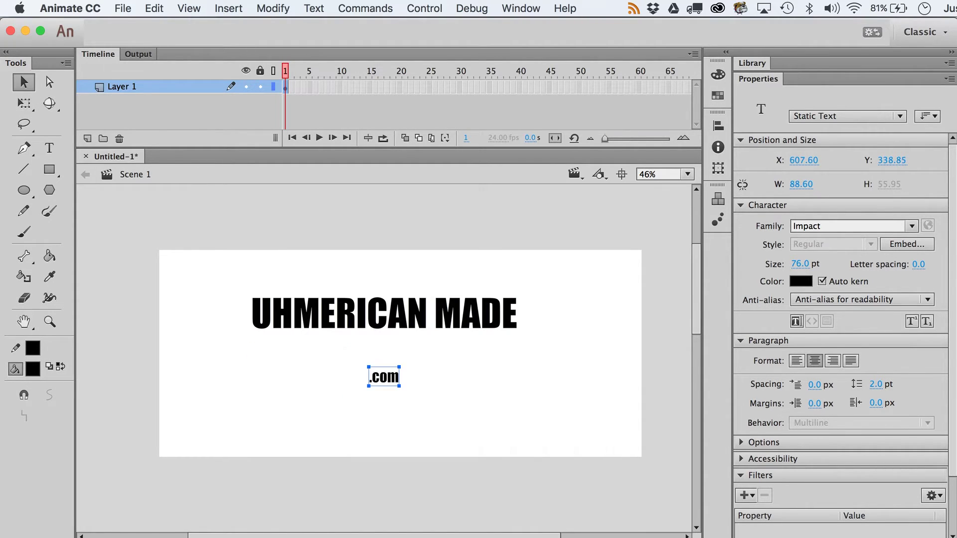
Delete the ".com" text, and scale the heading up to about 1126 px wide, placed at about X 113, Y 127
{"action": "left_click_drag", "start_coordinate": [377, 379], "coordinate": [531, 326]}
{"action": "key", "text": "Delete"}
{"action": "left_click", "coordinate": [498, 327]}
{"action": "key", "text": "q"}
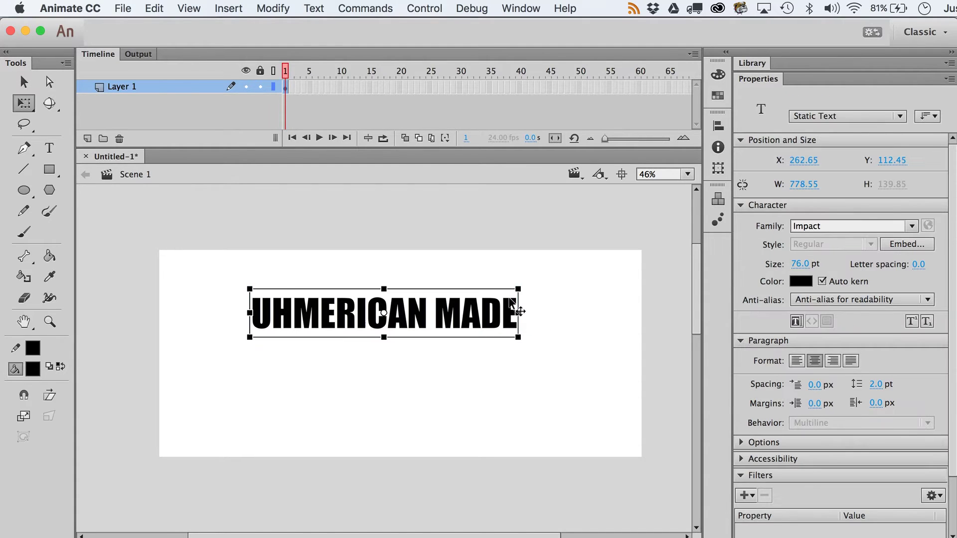
{"action": "left_click_drag", "start_coordinate": [517, 289], "coordinate": [575, 261]}
{"action": "key", "text": "v"}
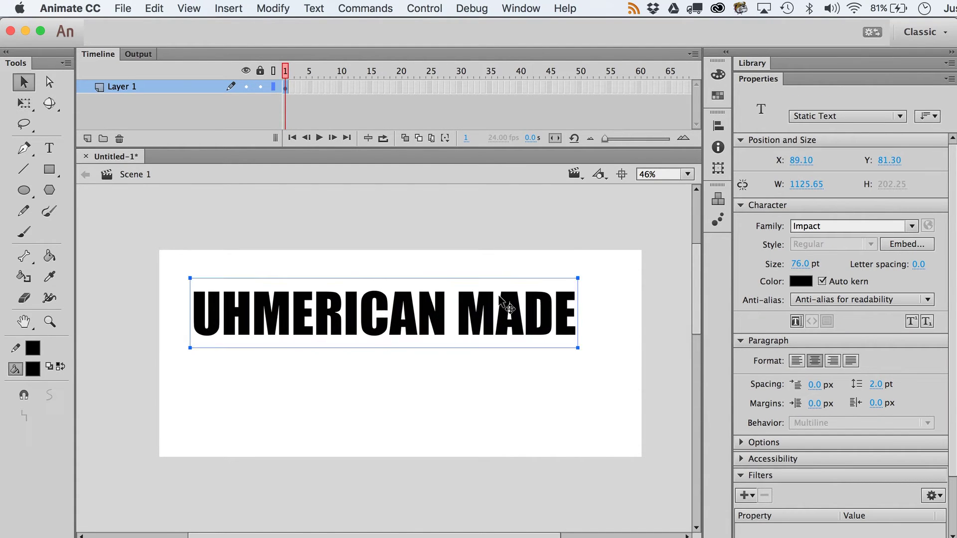
{"action": "left_click_drag", "start_coordinate": [496, 294], "coordinate": [509, 313]}
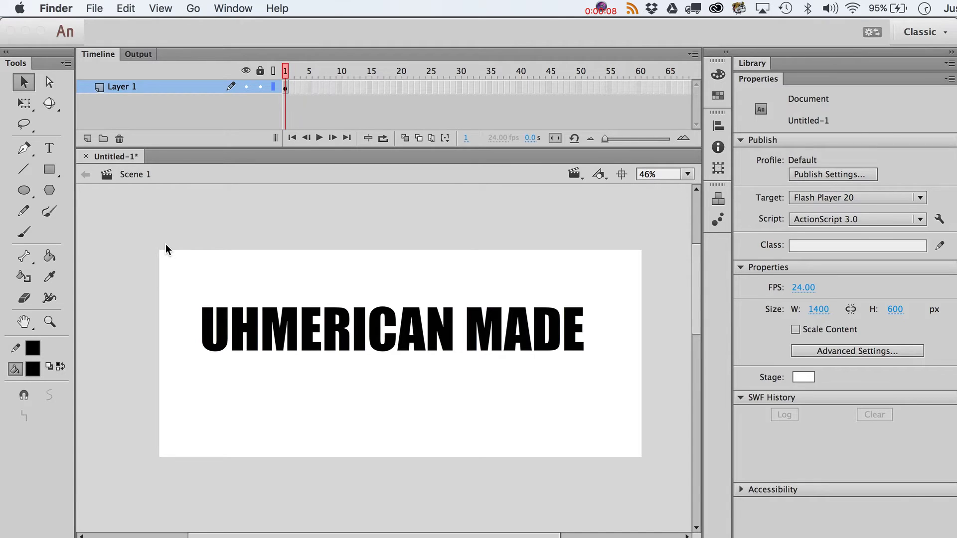
Stretch the heading non-proportionally to about 1377 px wide and 189 px high, and place it at about X 0, Y 97
{"action": "left_click", "coordinate": [166, 244]}
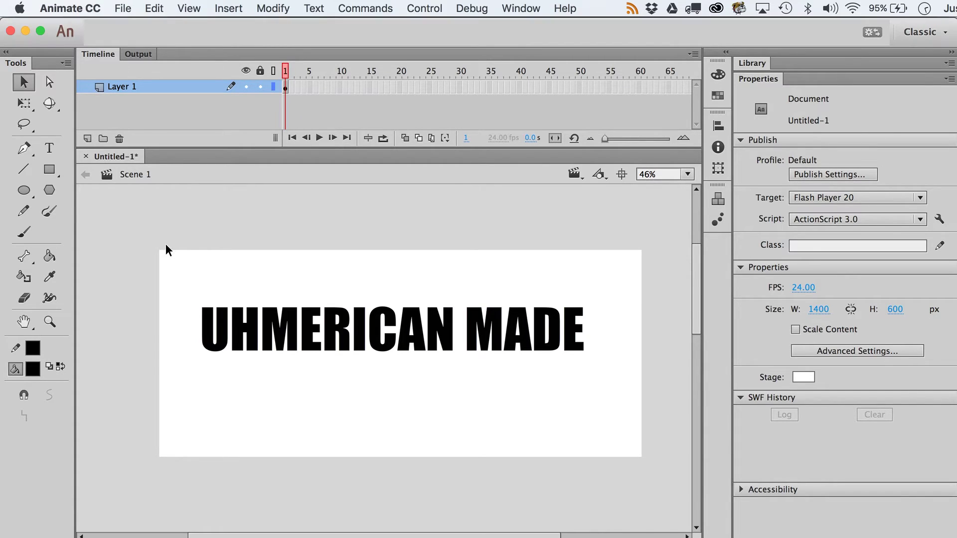
{"action": "left_click", "coordinate": [251, 324]}
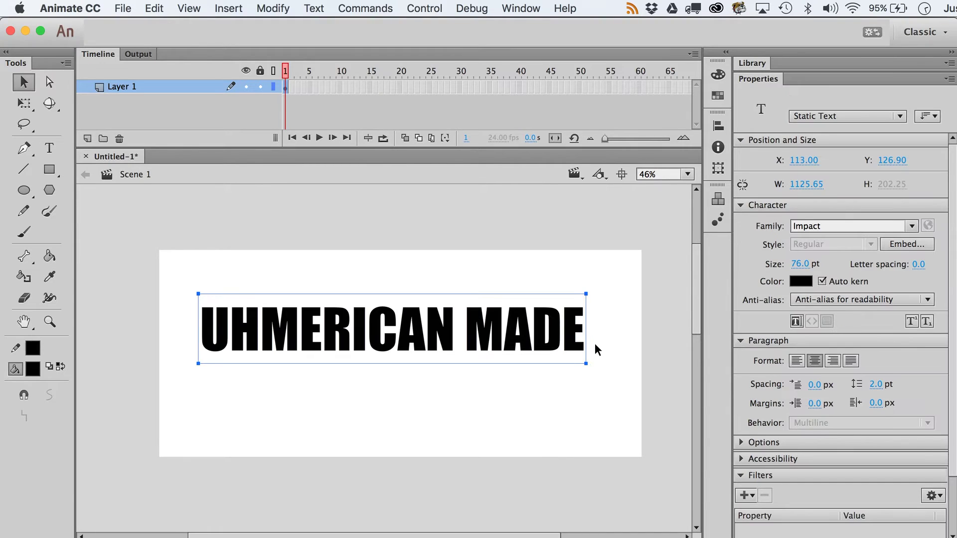
{"action": "key", "text": "q"}
{"action": "left_click_drag", "start_coordinate": [587, 328], "coordinate": [595, 329]}
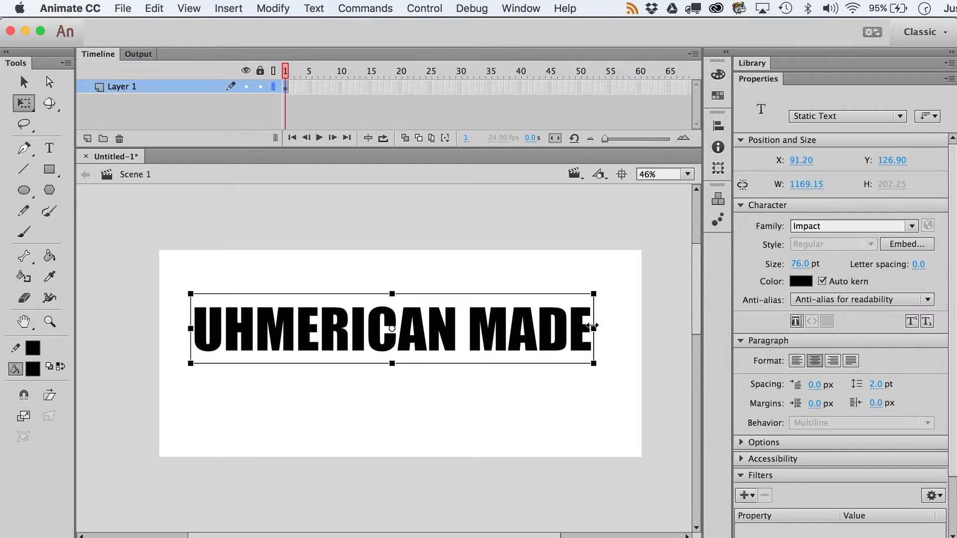
{"action": "left_click_drag", "start_coordinate": [592, 326], "coordinate": [630, 327]}
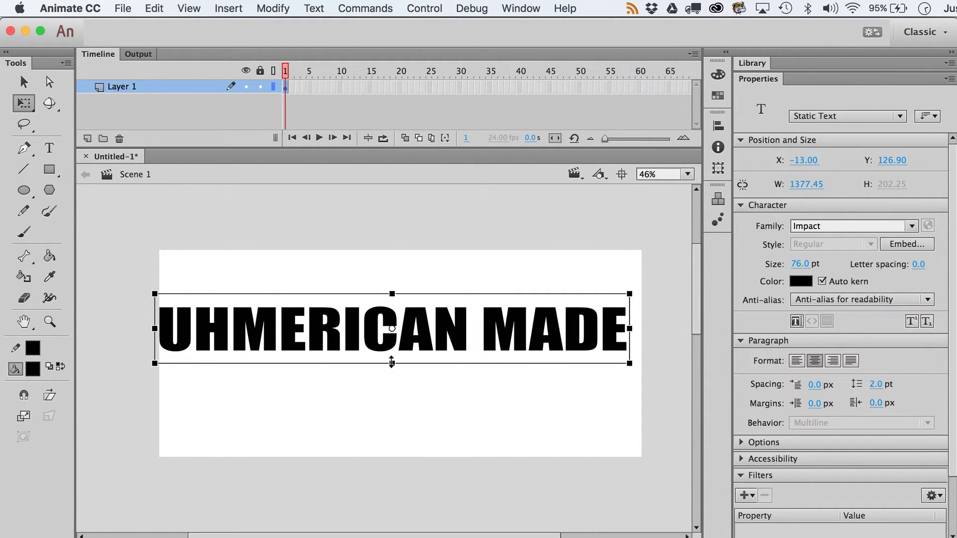
{"action": "left_click_drag", "start_coordinate": [392, 362], "coordinate": [401, 328]}
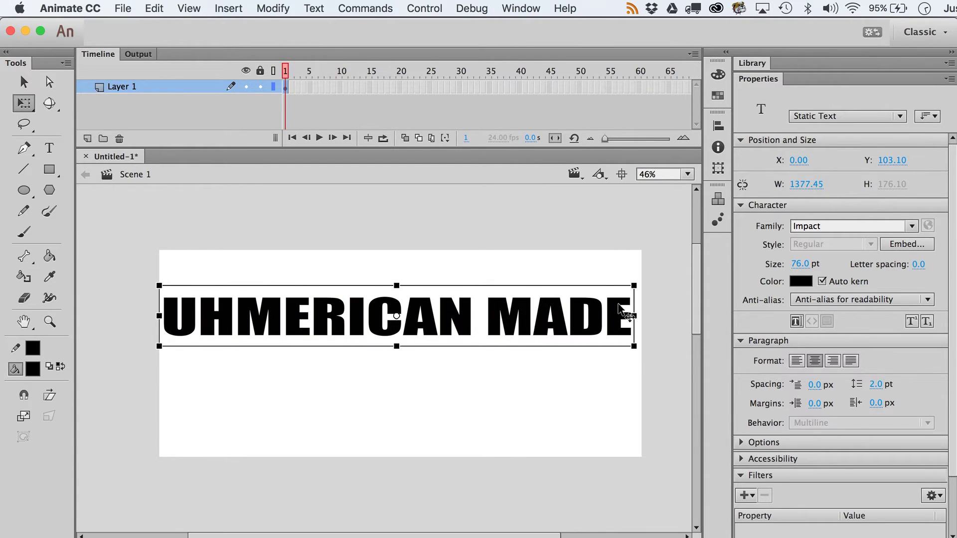
{"action": "left_click_drag", "start_coordinate": [396, 346], "coordinate": [396, 348]}
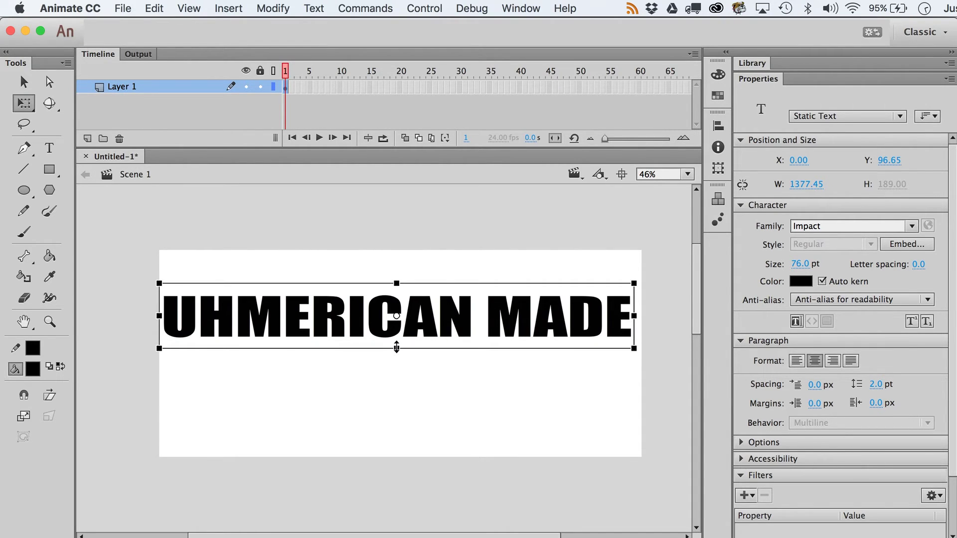
{"action": "key", "text": "v"}
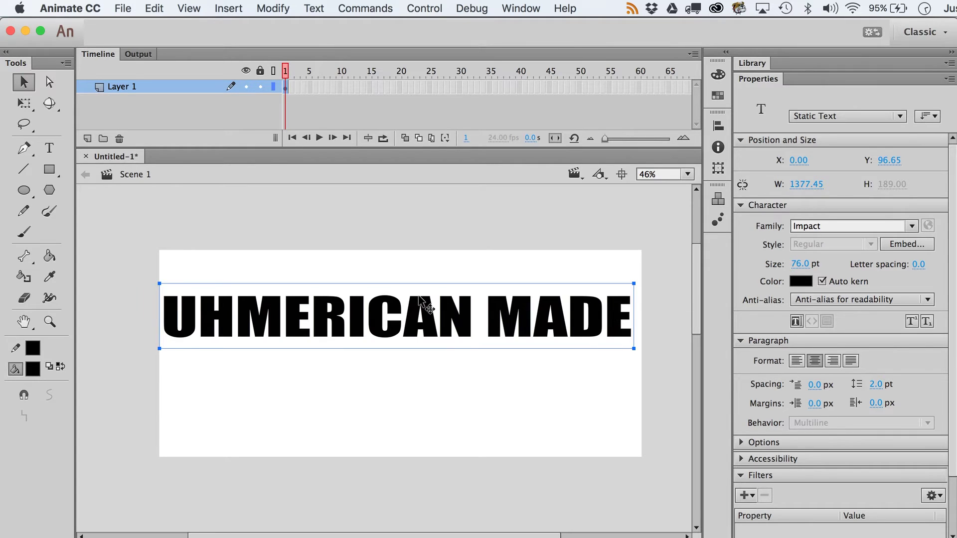
Break the heading apart twice, first into single letters and again into editable shapes
{"action": "left_click", "coordinate": [264, 7]}
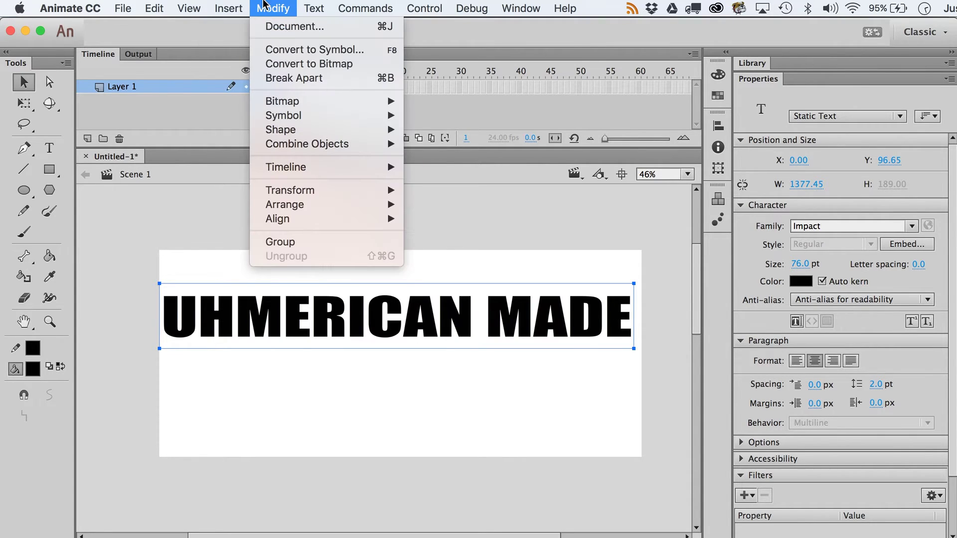
{"action": "left_click", "coordinate": [295, 79]}
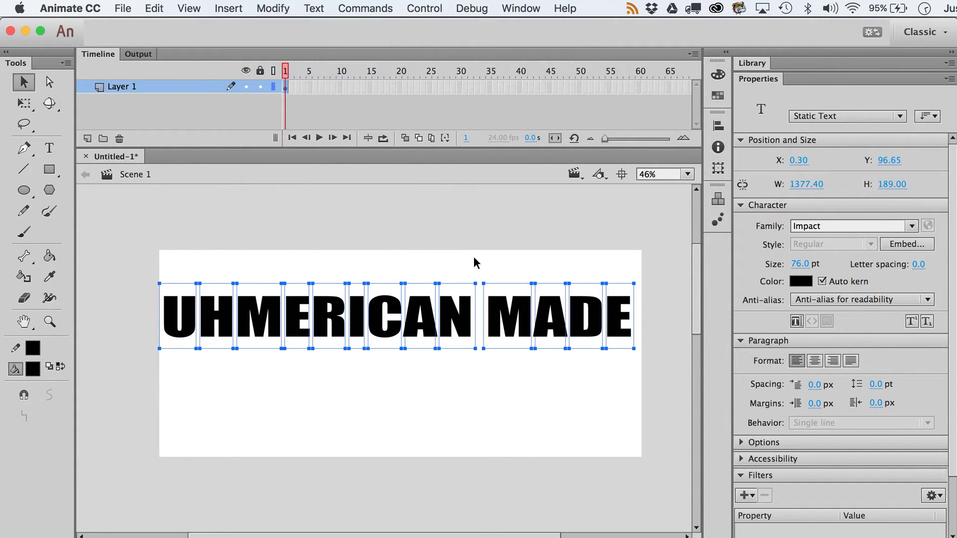
{"action": "key", "text": "super+b"}
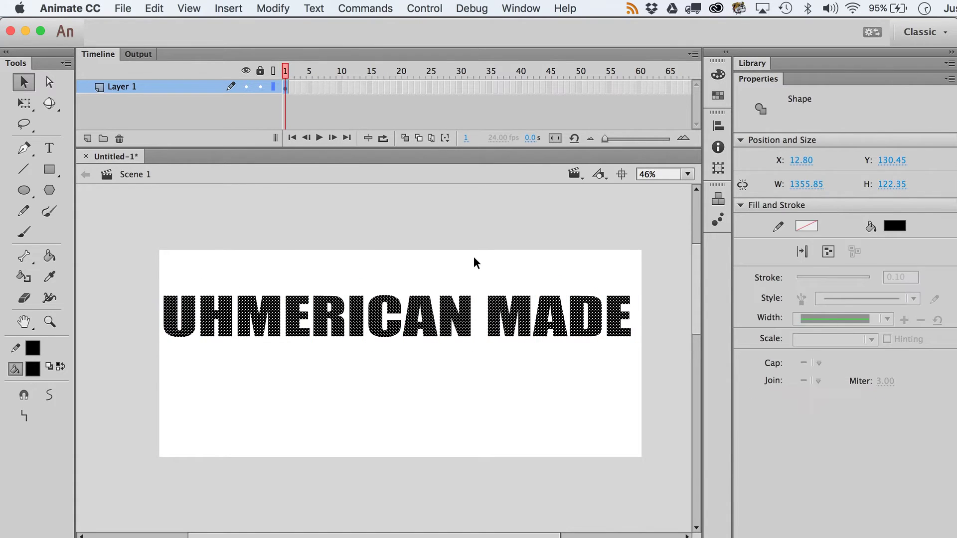
Nudge all the letter shapes right to about X 19 to centre them across the stage, and deselect them
{"action": "left_click", "coordinate": [164, 278]}
{"action": "left_click_drag", "start_coordinate": [144, 277], "coordinate": [647, 382]}
{"action": "key", "text": "Right"}
{"action": "key", "text": "Right"}
{"action": "key", "text": "Right"}
{"action": "key", "text": "Right"}
{"action": "key", "text": "Right"}
{"action": "key", "text": "Right"}
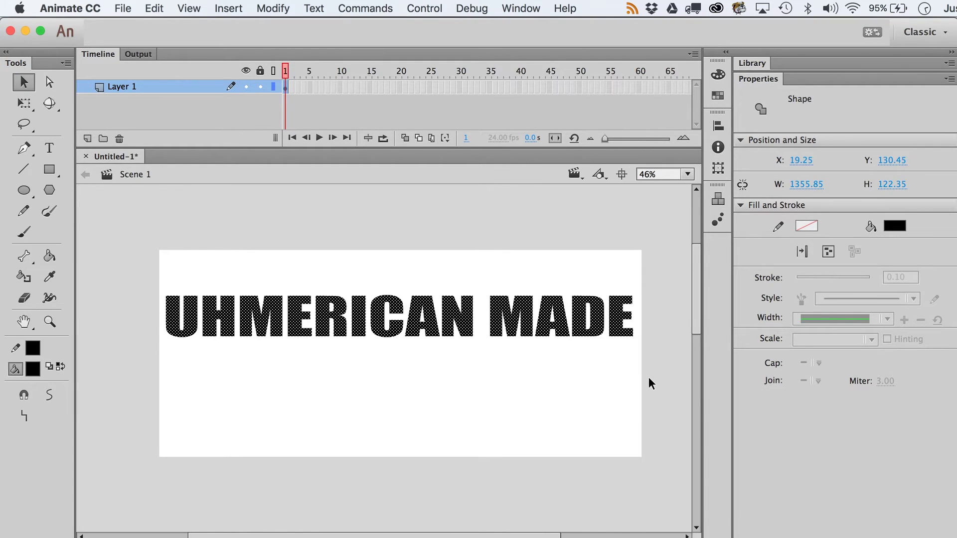
{"action": "left_click", "coordinate": [648, 377]}
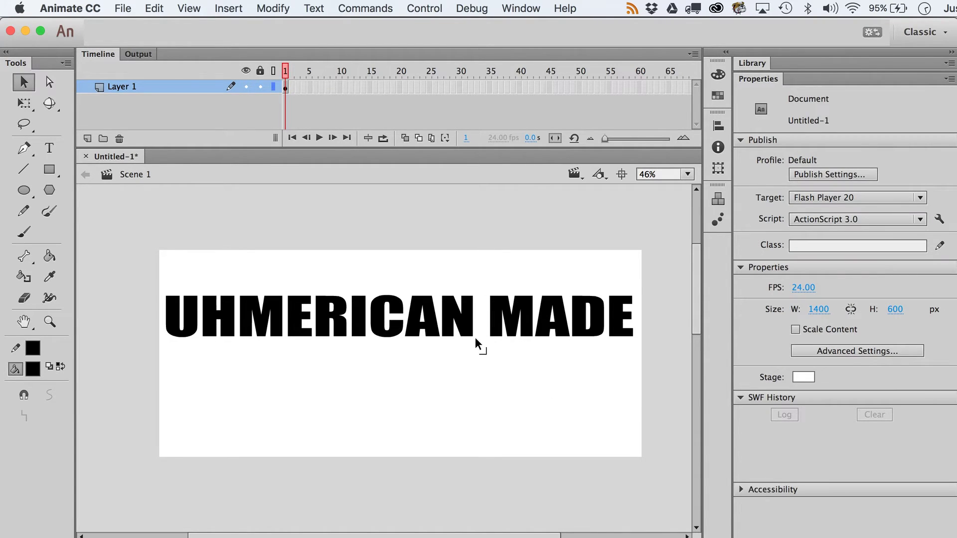
Try to pull the lower right corner of the N out of shape, and undo the distortion
{"action": "left_click_drag", "start_coordinate": [475, 337], "coordinate": [487, 362]}
{"action": "key", "text": "super+z"}
{"action": "left_click_drag", "start_coordinate": [663, 346], "coordinate": [138, 233]}
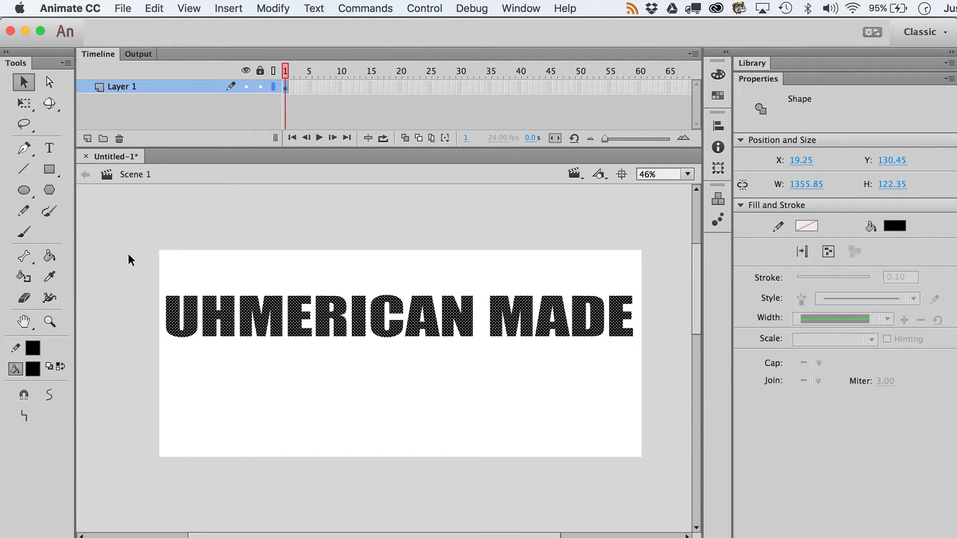
{"action": "left_click_drag", "start_coordinate": [134, 270], "coordinate": [653, 368]}
{"action": "left_click", "coordinate": [651, 355]}
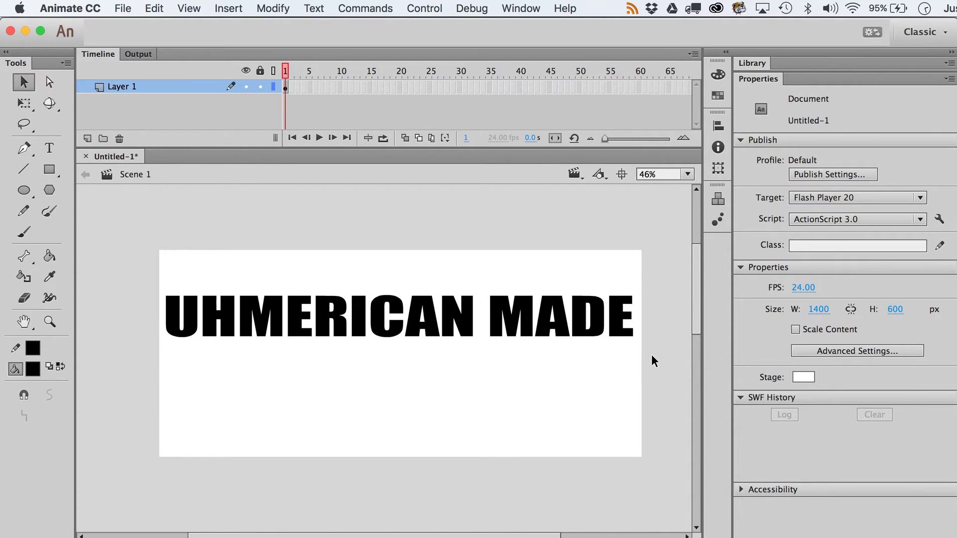
{"action": "left_click_drag", "start_coordinate": [651, 355], "coordinate": [98, 276]}
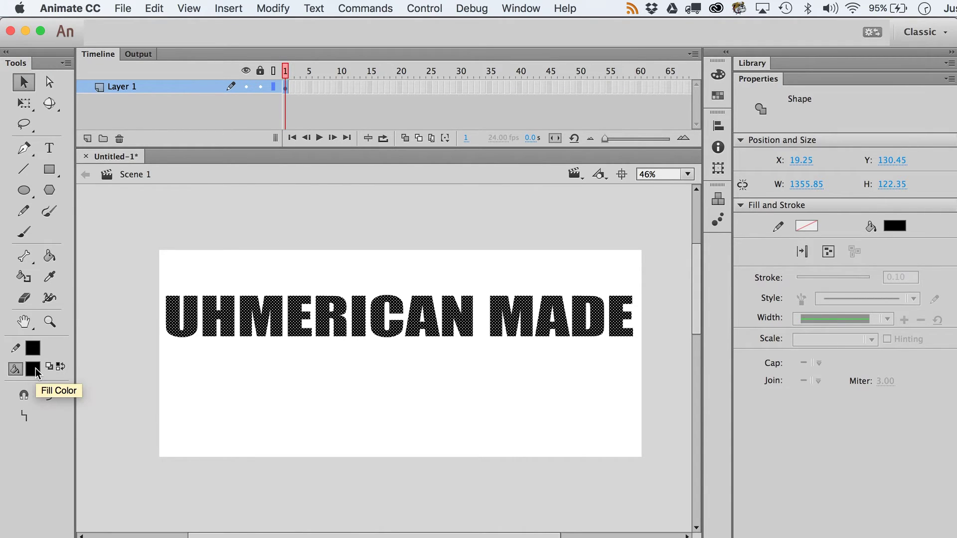
{"action": "left_click", "coordinate": [186, 412]}
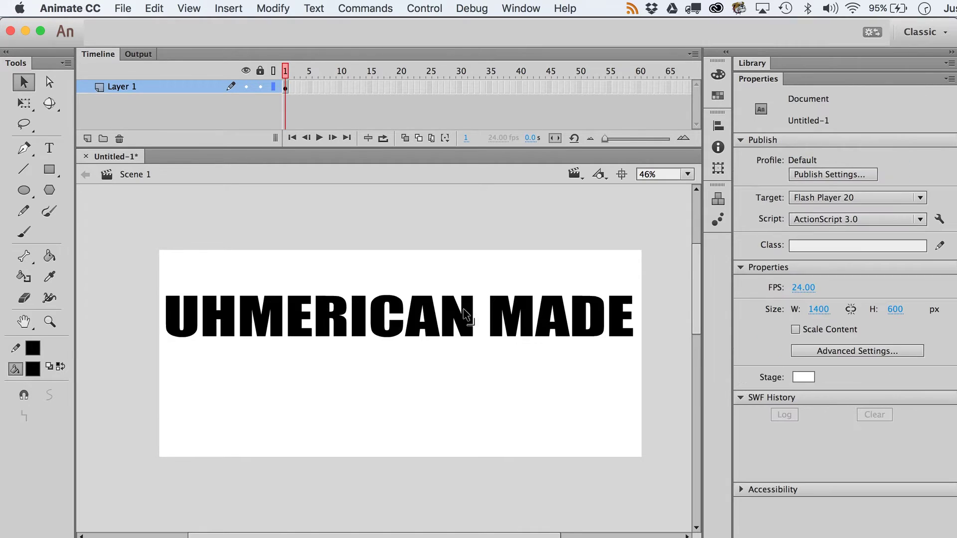
Set the stage colour to gray #999999, and fill all the letter shapes with the white-to-black linear gradient
{"action": "left_click", "coordinate": [799, 378]}
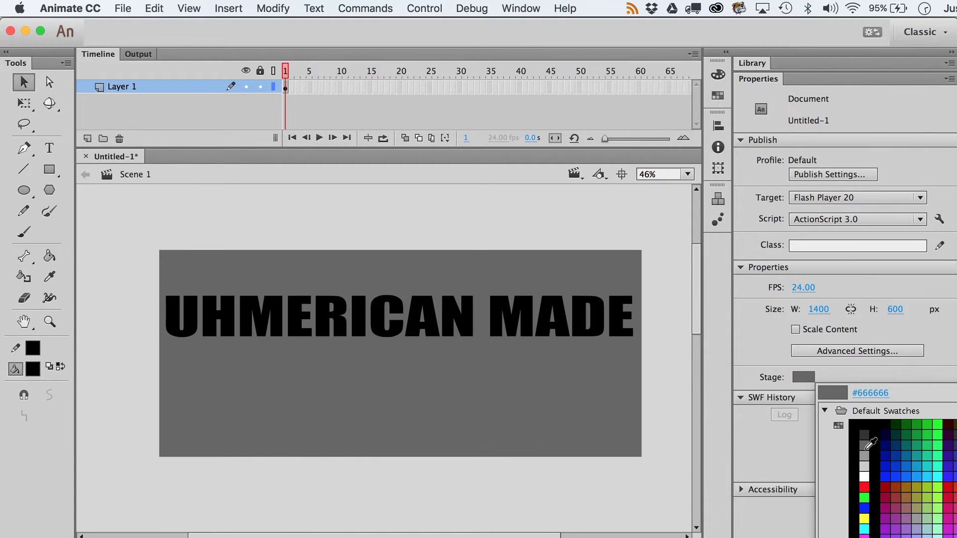
{"action": "left_click", "coordinate": [871, 448]}
{"action": "left_click_drag", "start_coordinate": [665, 369], "coordinate": [118, 262]}
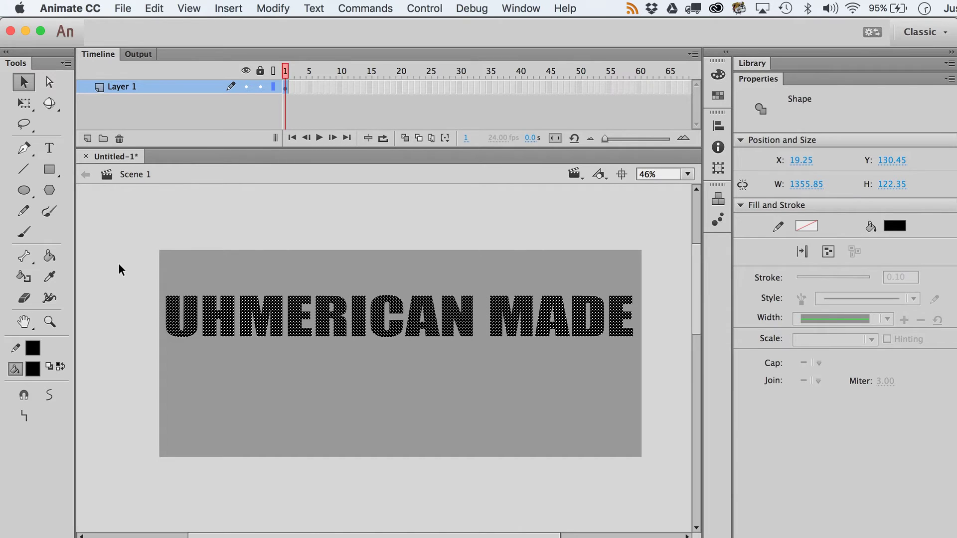
{"action": "left_click", "coordinate": [33, 371]}
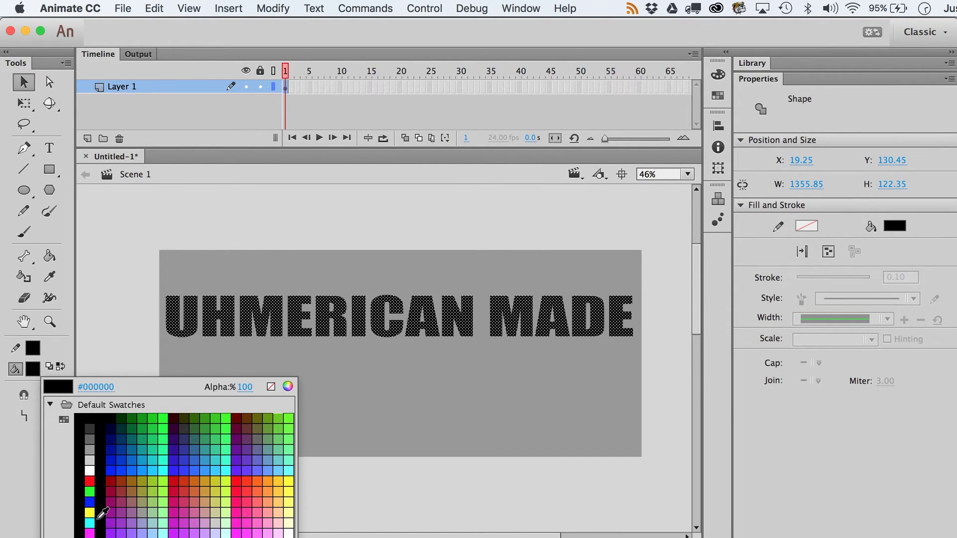
{"action": "left_click", "coordinate": [87, 534]}
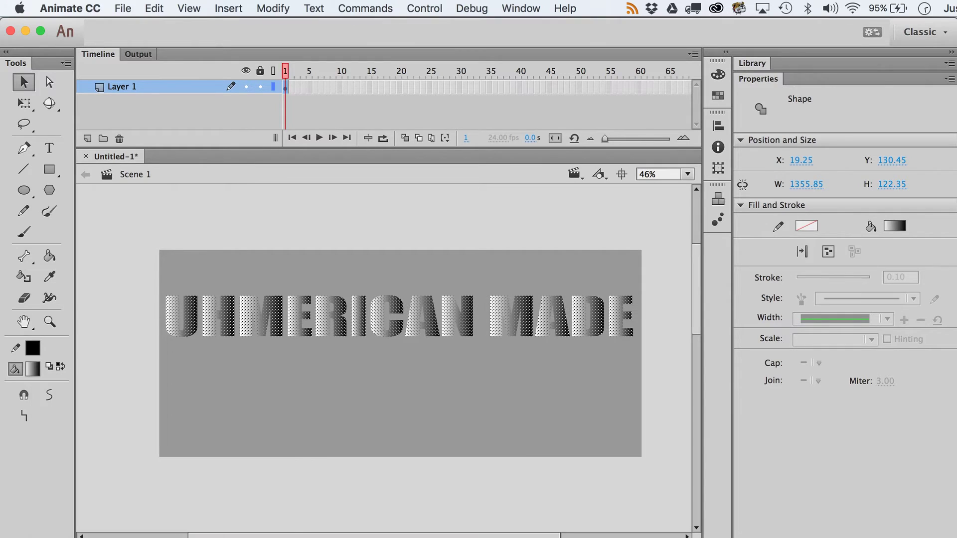
Reapply the white-to-black gradient with the Paint Bucket, Lock Fill off, so one continuous gradient spans all the letters
{"action": "left_click", "coordinate": [49, 256]}
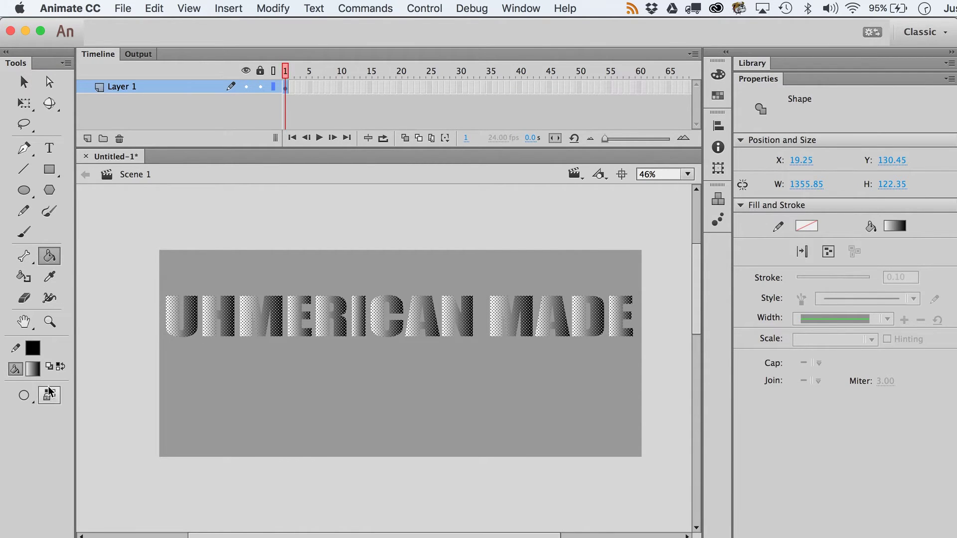
{"action": "left_click", "coordinate": [33, 369]}
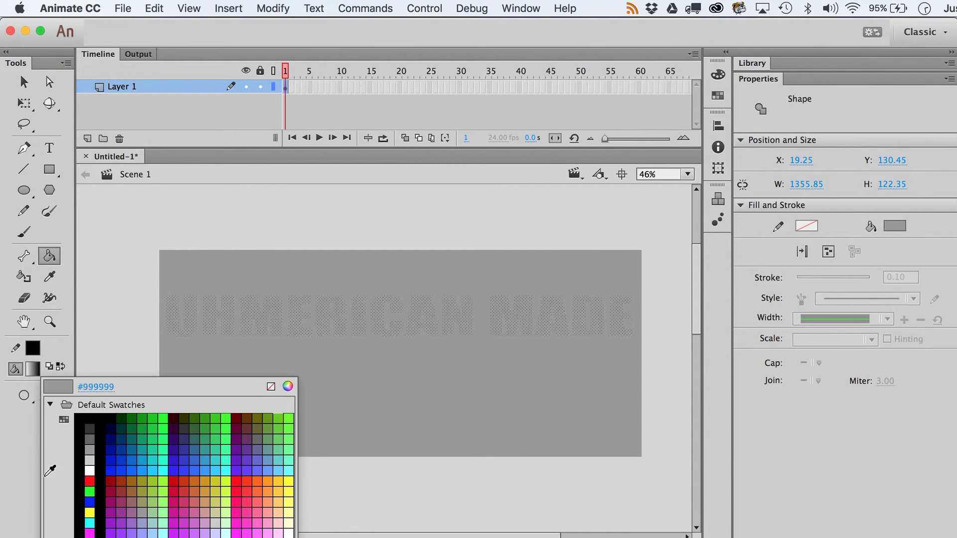
{"action": "left_click", "coordinate": [89, 535]}
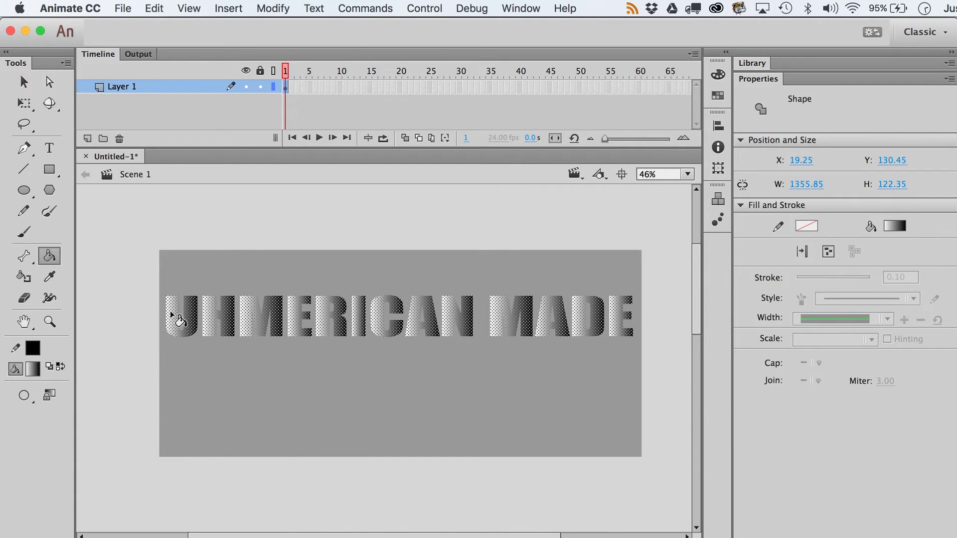
{"action": "left_click", "coordinate": [586, 315]}
{"action": "left_click", "coordinate": [46, 397]}
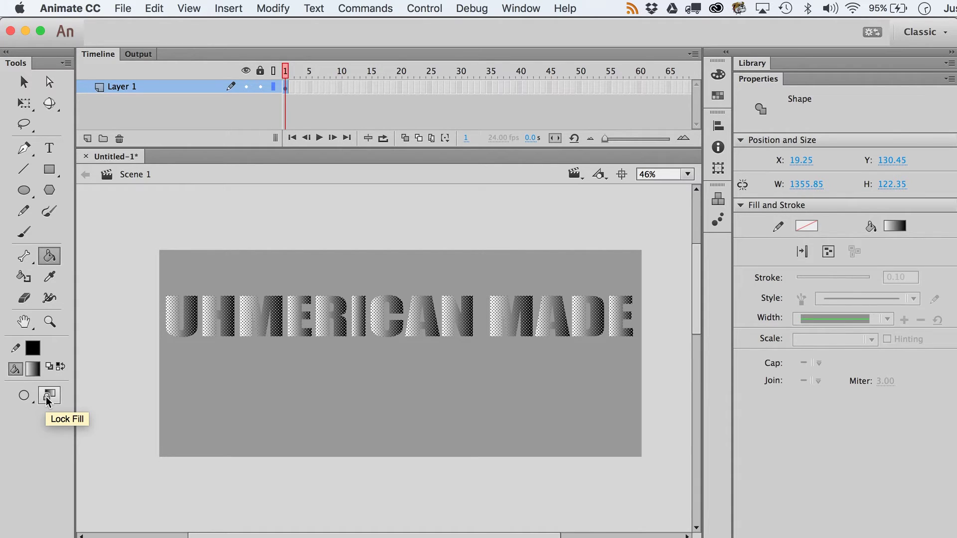
{"action": "left_click", "coordinate": [220, 315]}
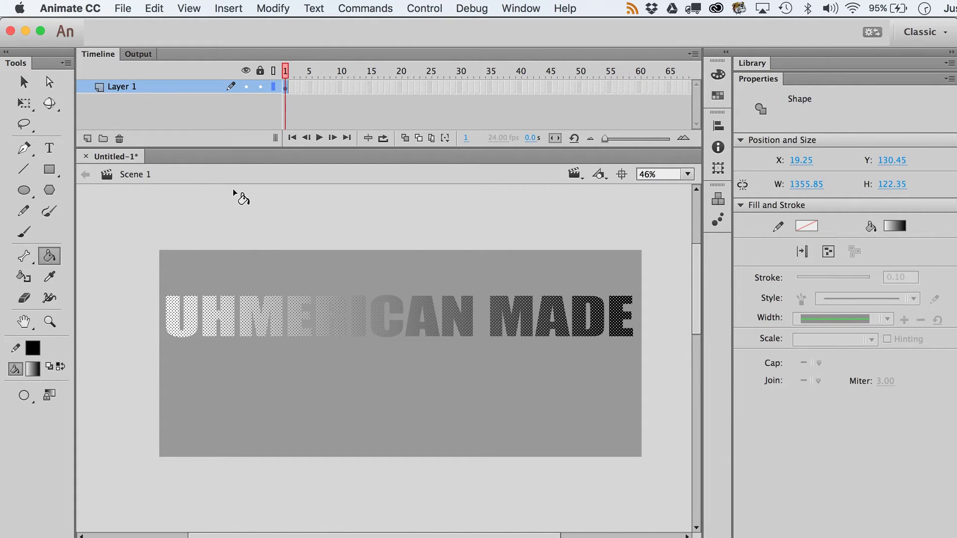
Shrink and rotate the gradient with Gradient Transform so it runs from white at the letters' top to black at their bottom
{"action": "key", "text": "f"}
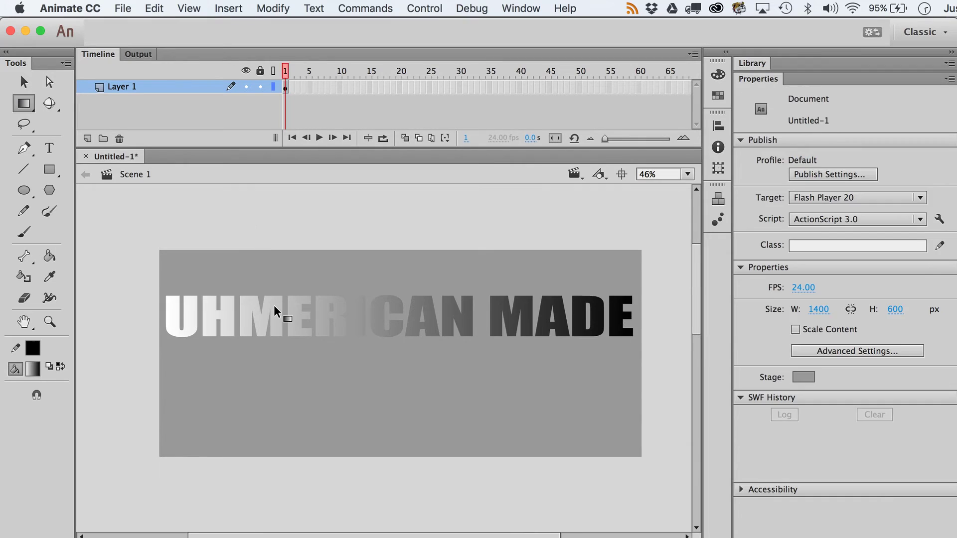
{"action": "left_click", "coordinate": [275, 310]}
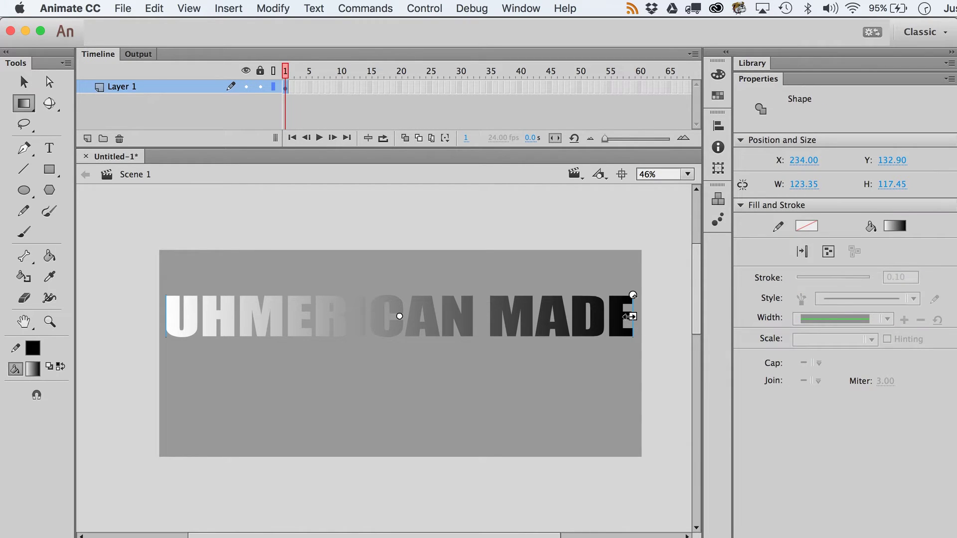
{"action": "left_click", "coordinate": [22, 106]}
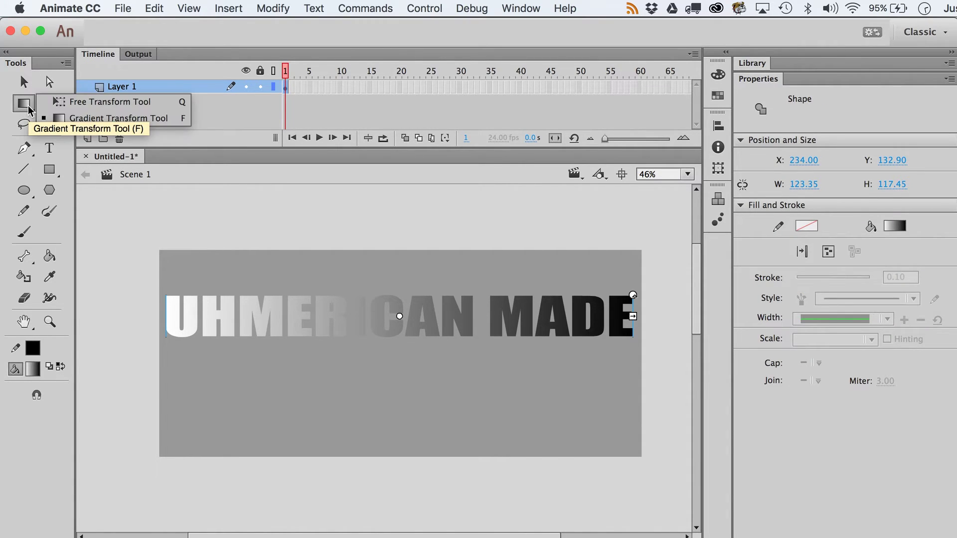
{"action": "left_click", "coordinate": [77, 118]}
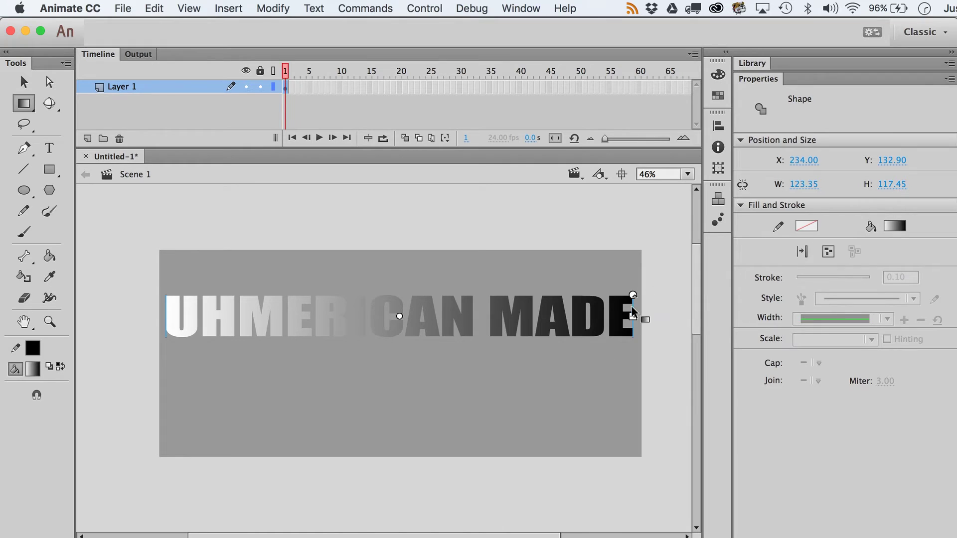
{"action": "left_click_drag", "start_coordinate": [634, 317], "coordinate": [450, 304]}
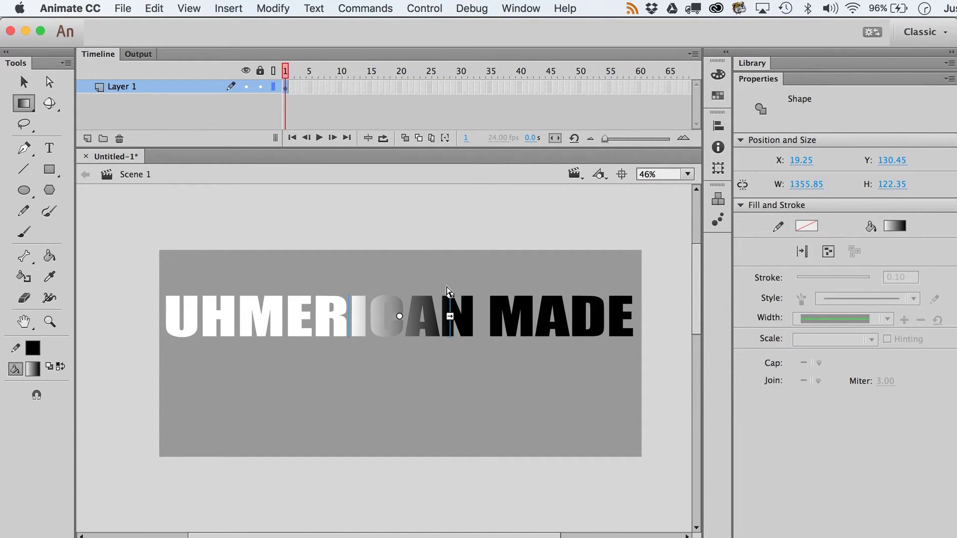
{"action": "left_click_drag", "start_coordinate": [450, 295], "coordinate": [397, 339]}
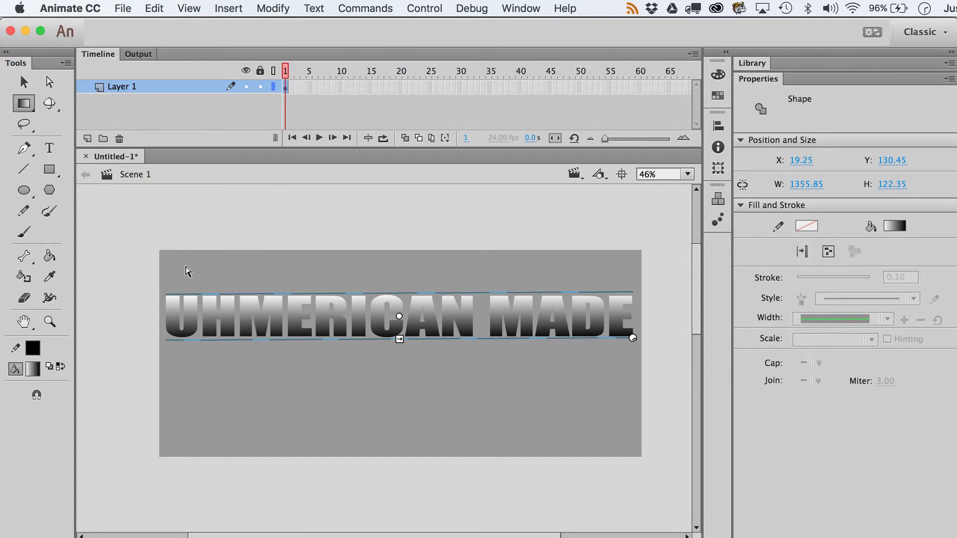
{"action": "key", "text": "v"}
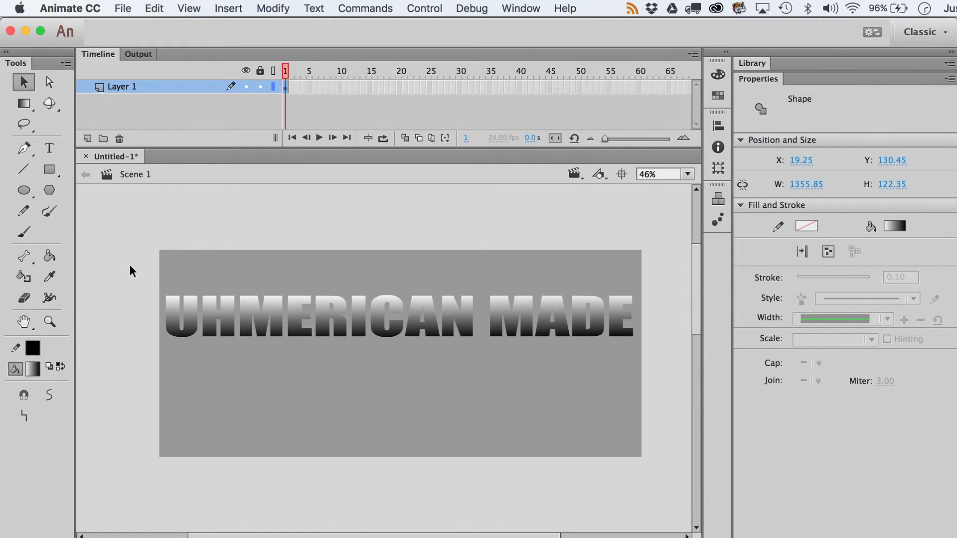
Change the black end colour of the gradient on all the letters to dark blue
{"action": "left_click_drag", "start_coordinate": [130, 264], "coordinate": [651, 357]}
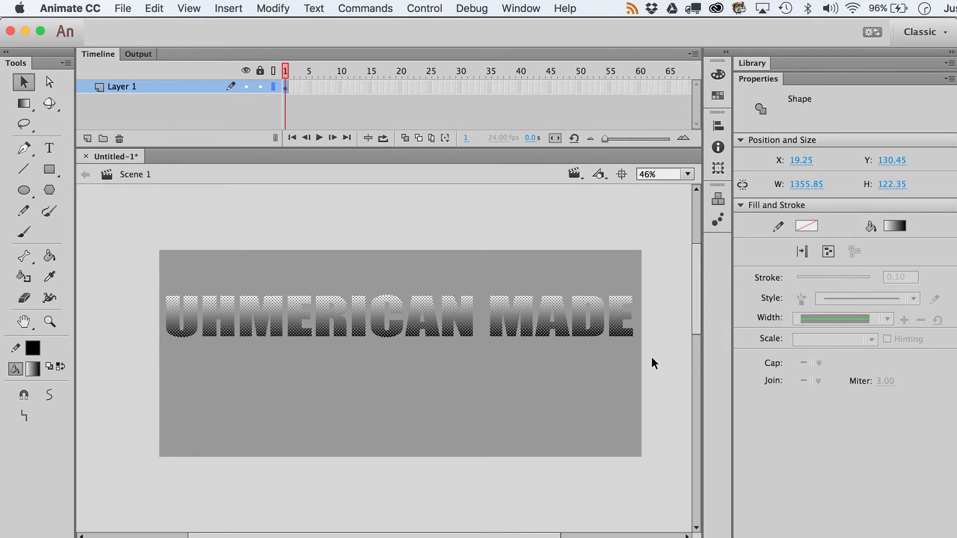
{"action": "left_click", "coordinate": [717, 76]}
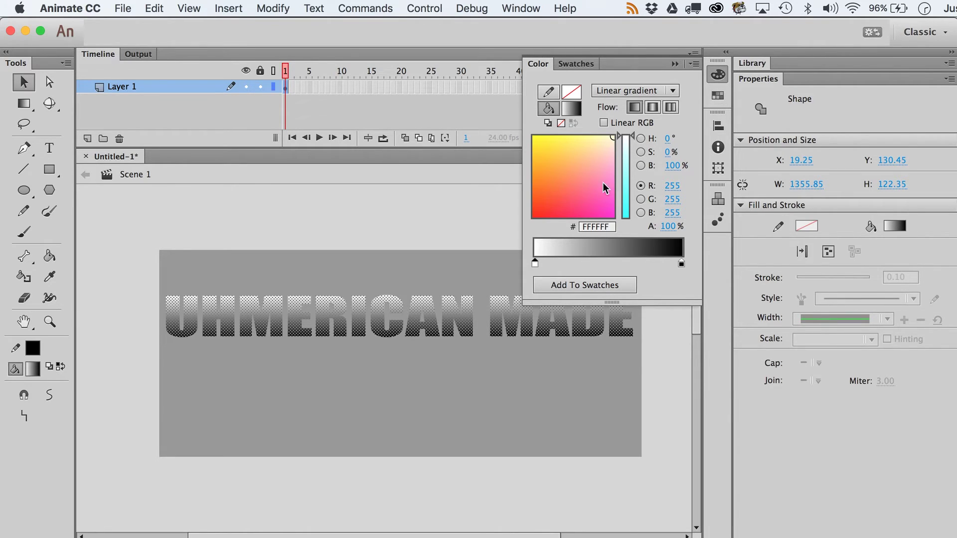
{"action": "left_click", "coordinate": [682, 264]}
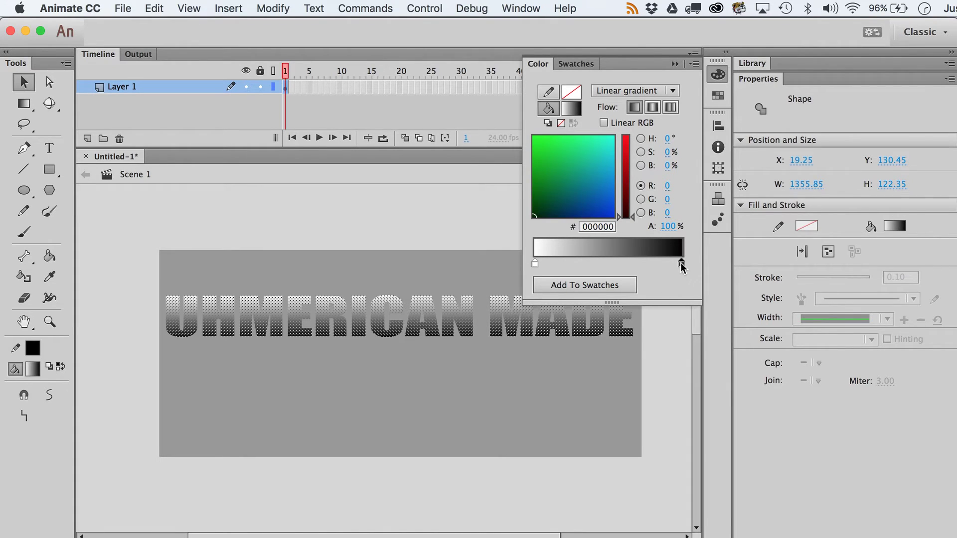
{"action": "double_click", "coordinate": [682, 264]}
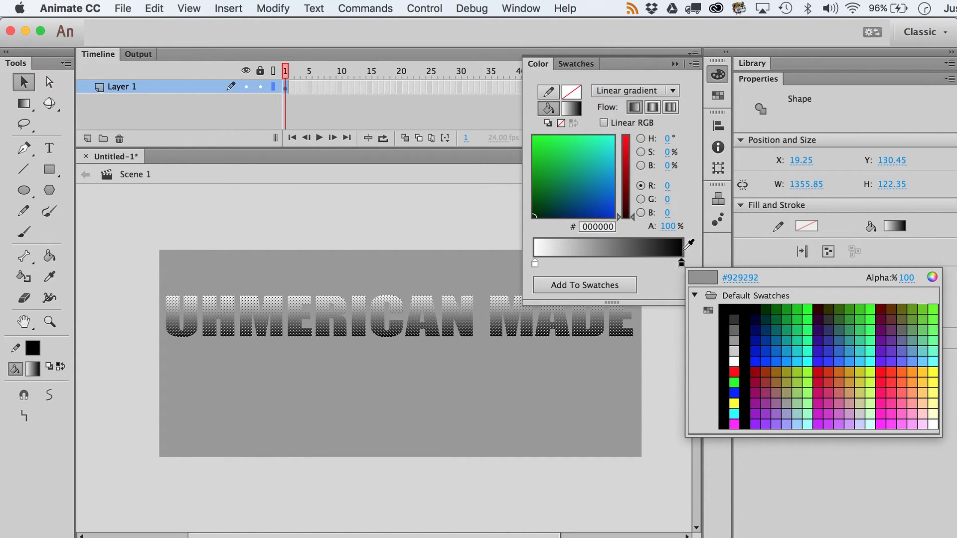
{"action": "left_click", "coordinate": [761, 339]}
{"action": "left_click", "coordinate": [618, 376]}
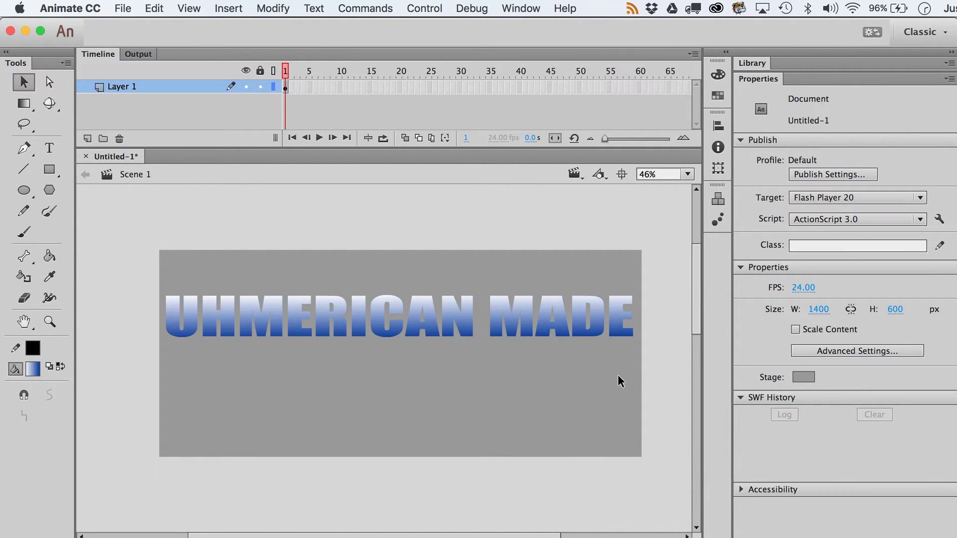
{"action": "left_click_drag", "start_coordinate": [666, 346], "coordinate": [127, 243]}
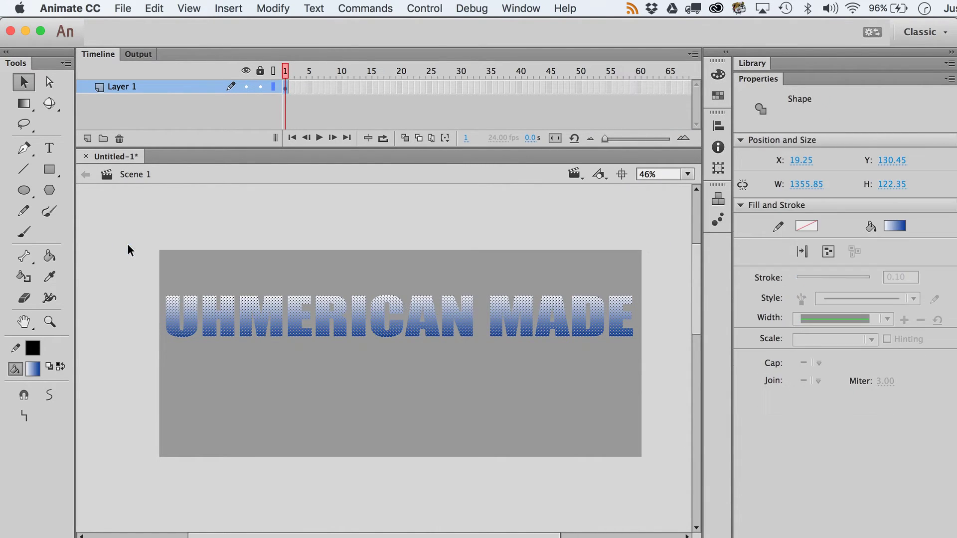
{"action": "left_click", "coordinate": [149, 263]}
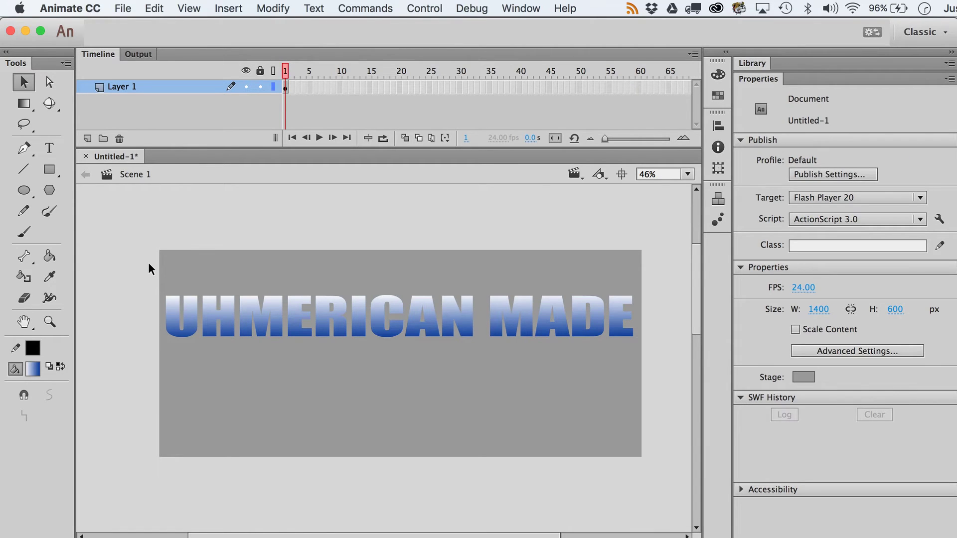
{"action": "left_click_drag", "start_coordinate": [133, 274], "coordinate": [661, 370]}
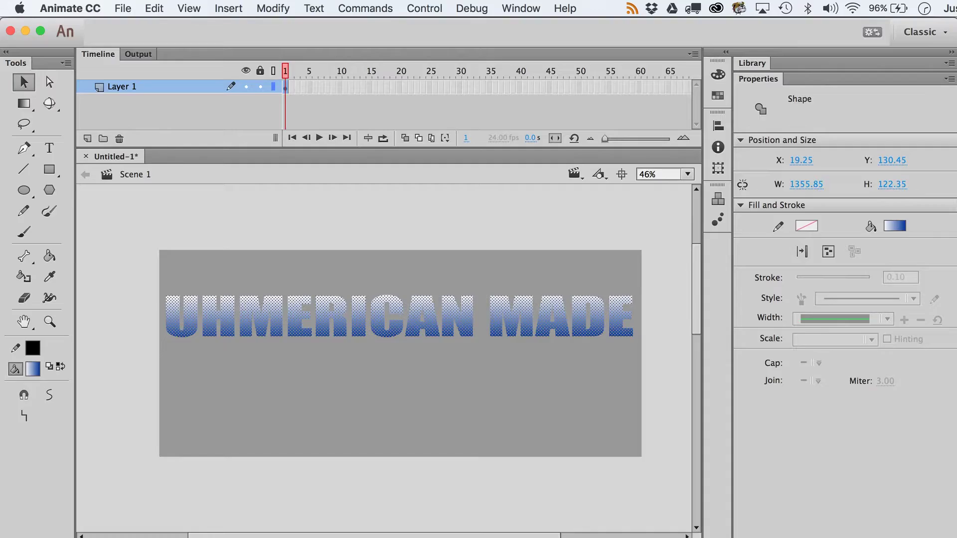
{"action": "left_click", "coordinate": [333, 385]}
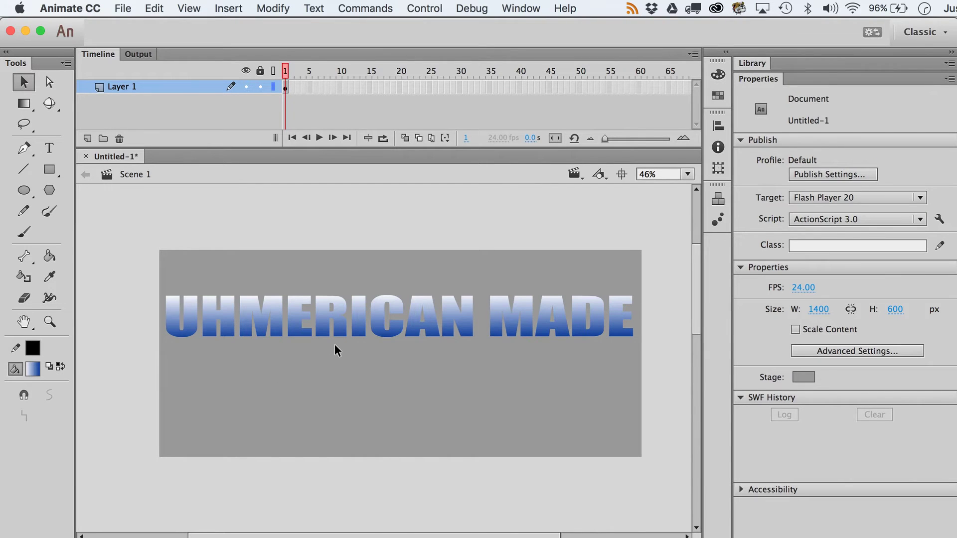
Rotate the letters' gradient by half a turn with Gradient Transform and compress it, with blue at the top and white at the bottom
{"action": "key", "text": "f"}
{"action": "left_click", "coordinate": [336, 328]}
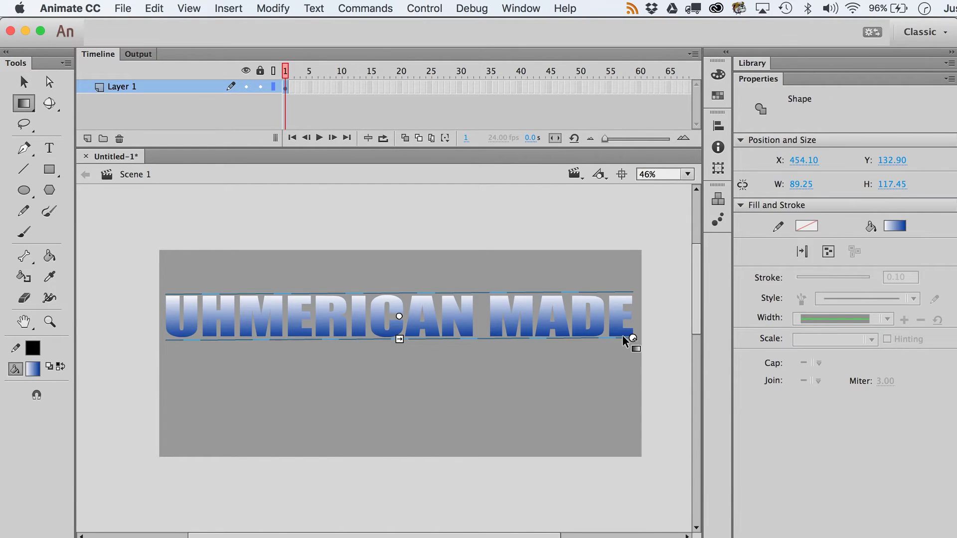
{"action": "left_click_drag", "start_coordinate": [633, 339], "coordinate": [189, 295]}
{"action": "left_click_drag", "start_coordinate": [399, 294], "coordinate": [399, 305]}
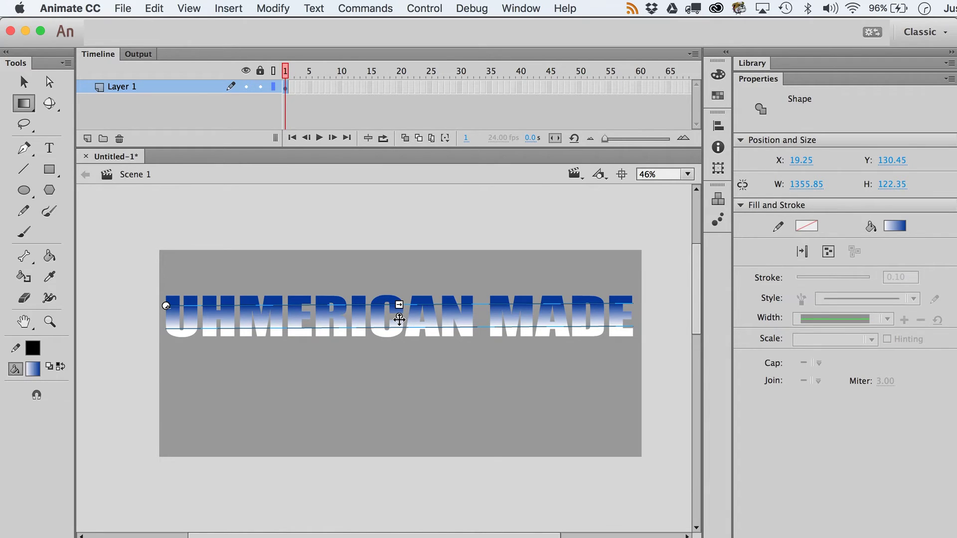
Select only the lower half of all the letters and fill it with solid dark red
{"action": "key", "text": "v"}
{"action": "left_click_drag", "start_coordinate": [136, 356], "coordinate": [652, 314]}
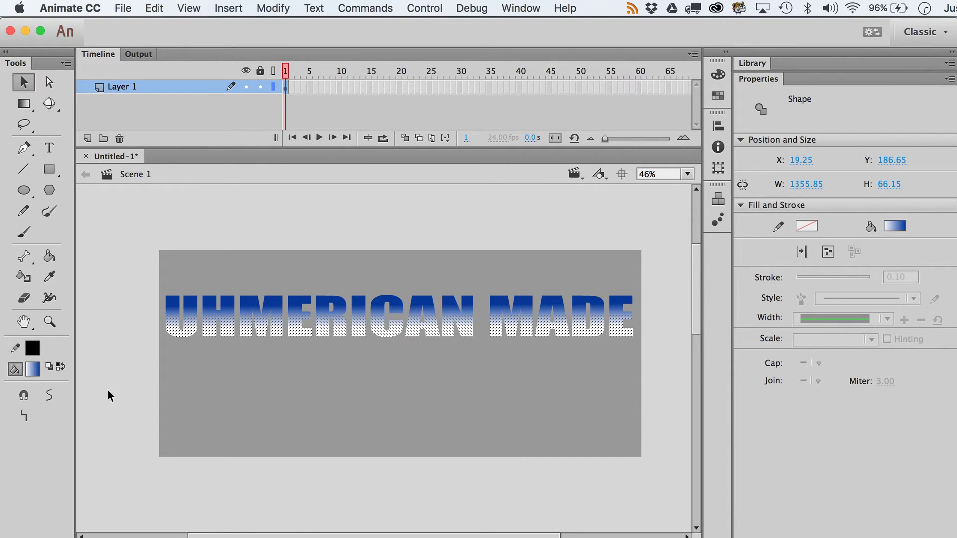
{"action": "left_click_drag", "start_coordinate": [107, 389], "coordinate": [686, 315]}
{"action": "left_click", "coordinate": [30, 373]}
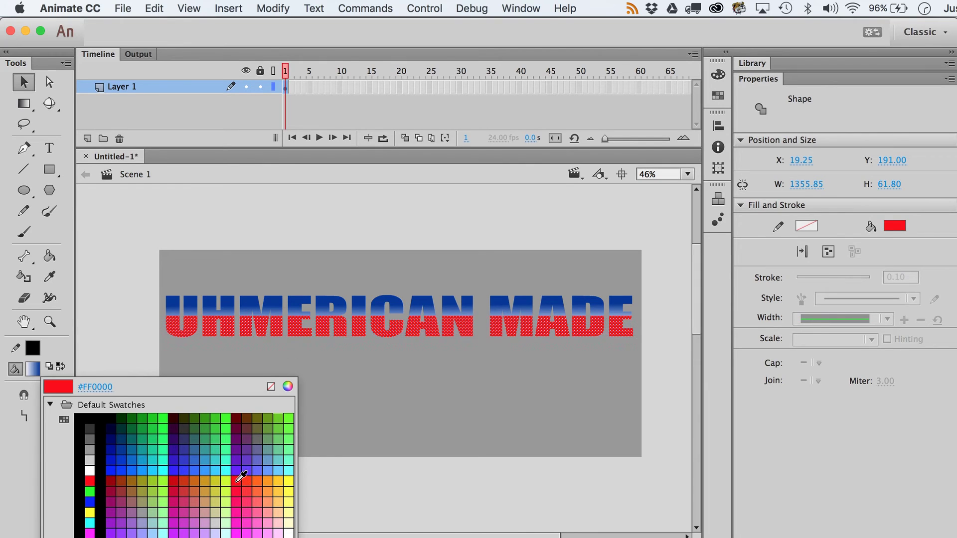
{"action": "left_click", "coordinate": [174, 480]}
{"action": "left_click", "coordinate": [307, 413]}
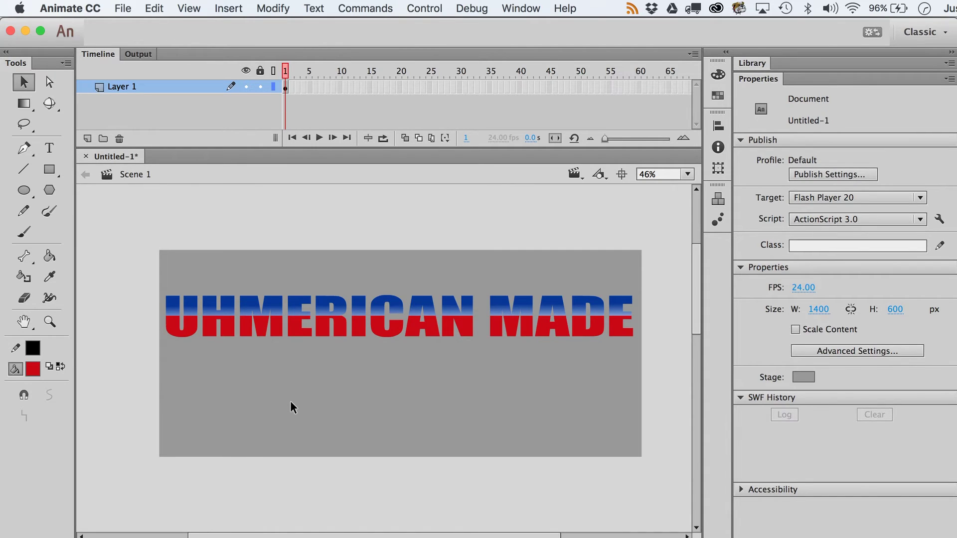
Shift the blue gradient in the letters' upper half slightly and stretch it with Gradient Transform for a softer fade
{"action": "key", "text": "f"}
{"action": "left_click", "coordinate": [284, 305]}
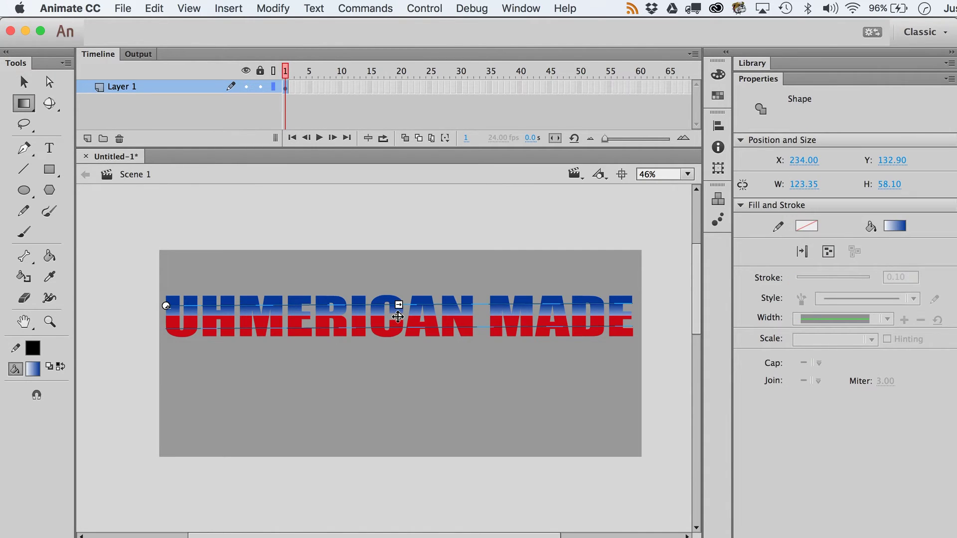
{"action": "mouse_move", "coordinate": [398, 317]}
{"action": "left_mouse_down"}
{"action": "mouse_move", "coordinate": [399, 294]}
{"action": "mouse_move", "coordinate": [402, 320]}
{"action": "left_mouse_up"}
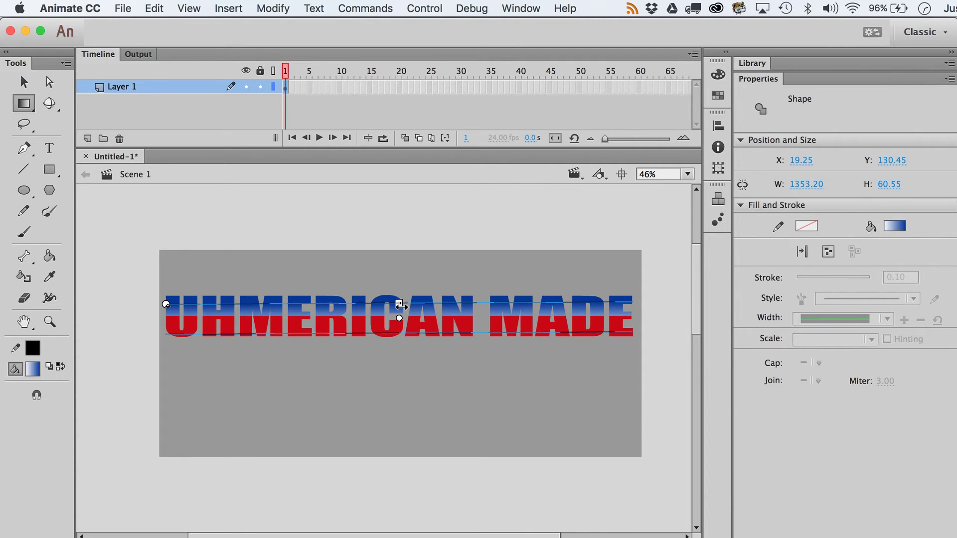
{"action": "left_click_drag", "start_coordinate": [401, 305], "coordinate": [401, 300]}
{"action": "key", "text": "v"}
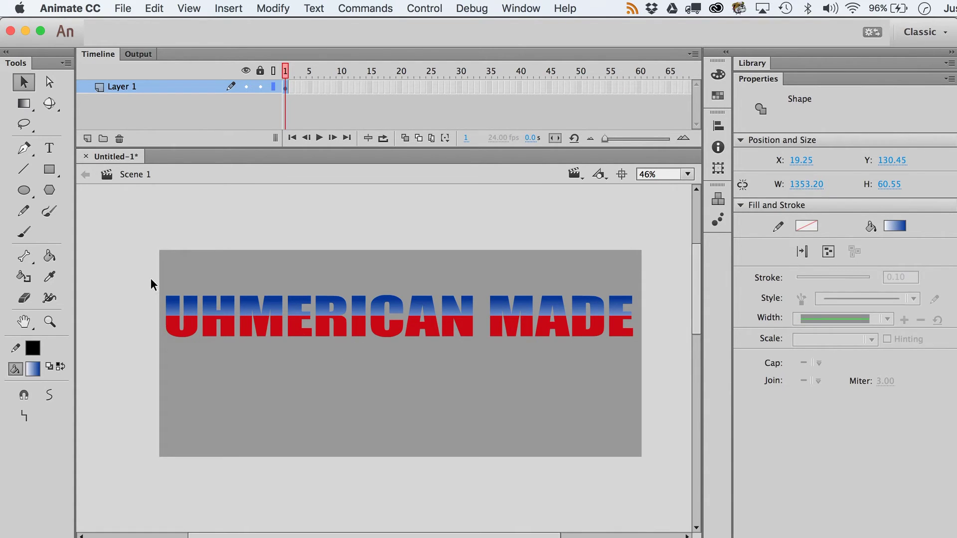
Copy the complete red and blue lettering and rename its layer "the main action"
{"action": "left_click_drag", "start_coordinate": [151, 278], "coordinate": [656, 356]}
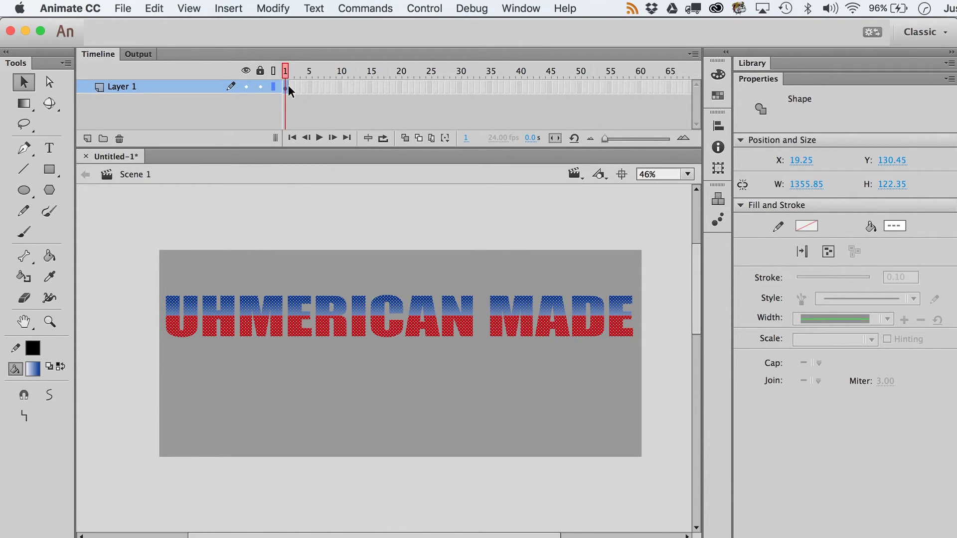
{"action": "double_click", "coordinate": [129, 88]}
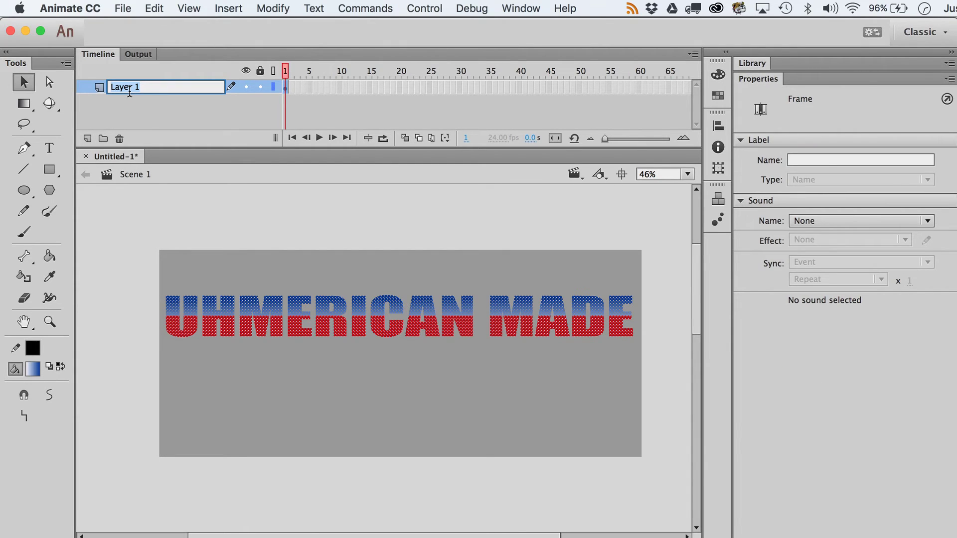
{"action": "type", "text": "main action"}
{"action": "type", "text": "the"}
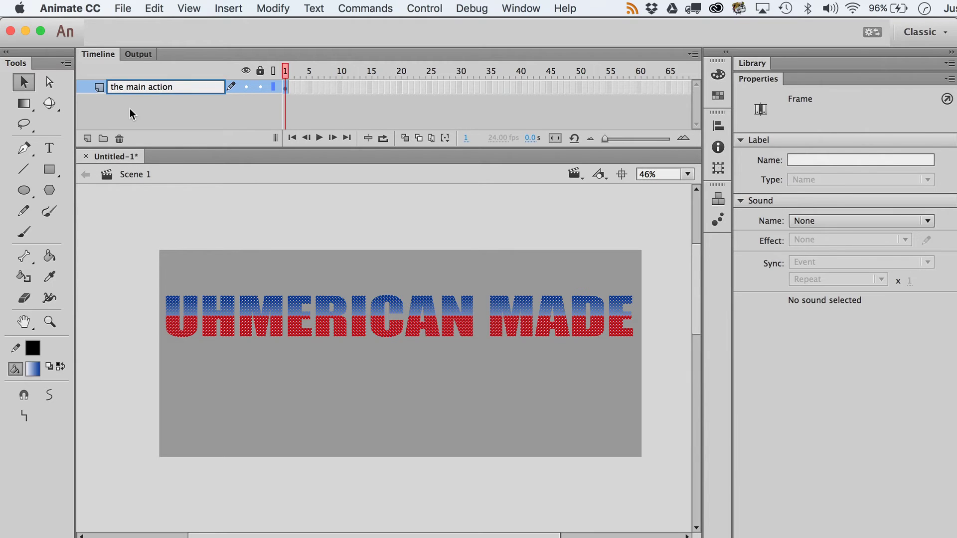
{"action": "key", "text": "Return"}
Add a new layer beneath "the main action" and paste the copied lettering in place on it
{"action": "left_click", "coordinate": [89, 136]}
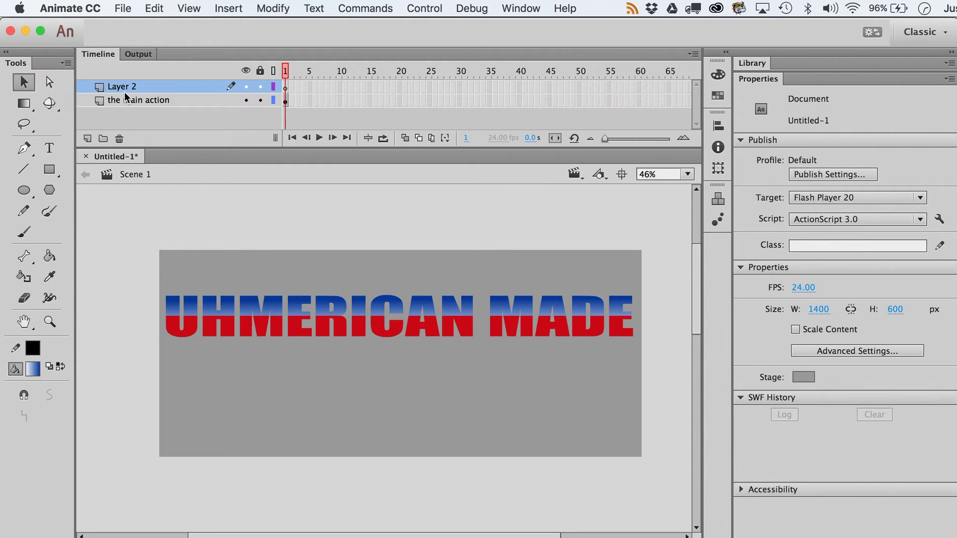
{"action": "left_click_drag", "start_coordinate": [127, 87], "coordinate": [127, 103]}
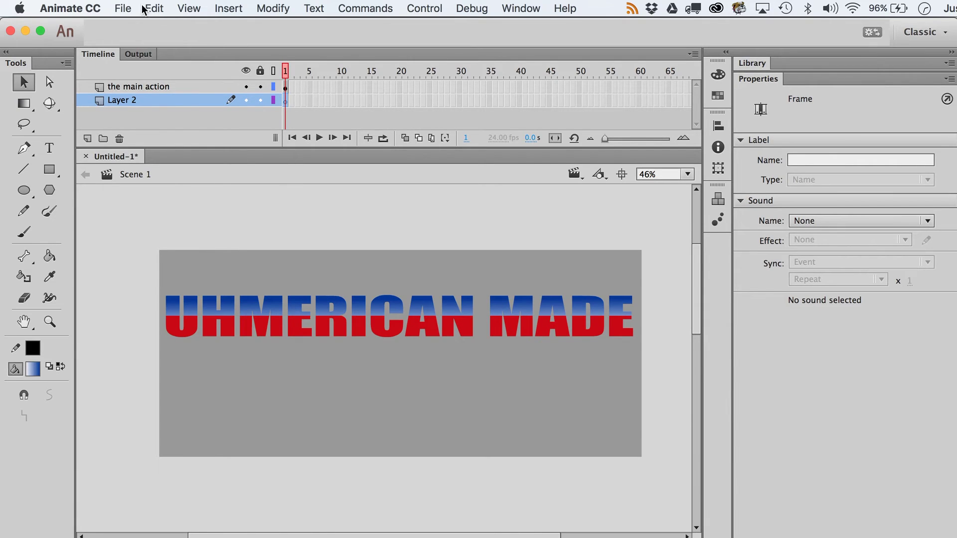
{"action": "key", "text": "super+v"}
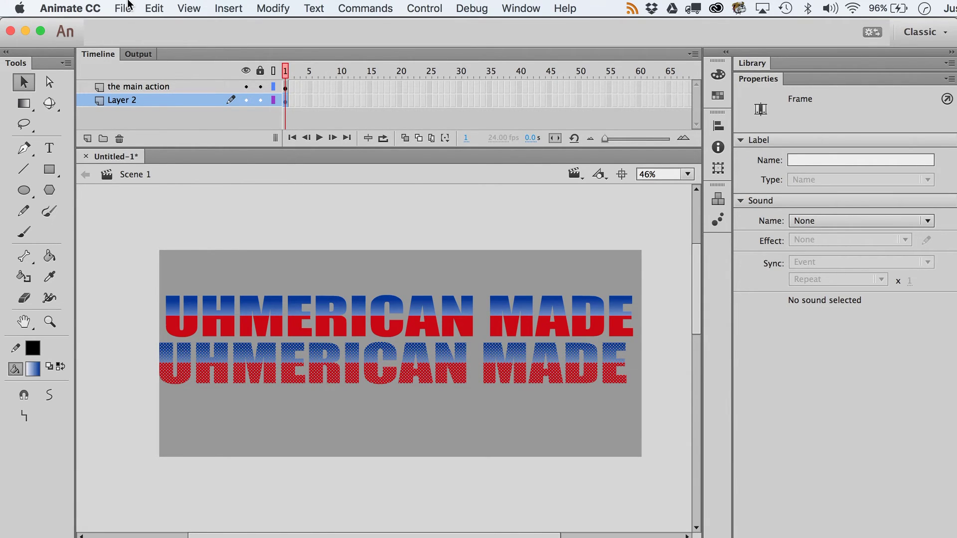
{"action": "key", "text": "super+z"}
{"action": "left_click", "coordinate": [154, 8]}
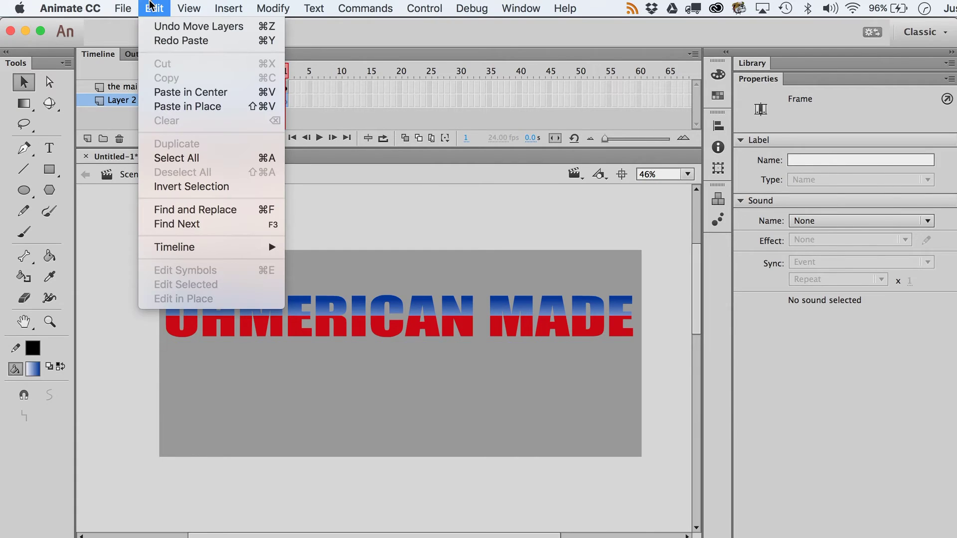
{"action": "left_click", "coordinate": [186, 107]}
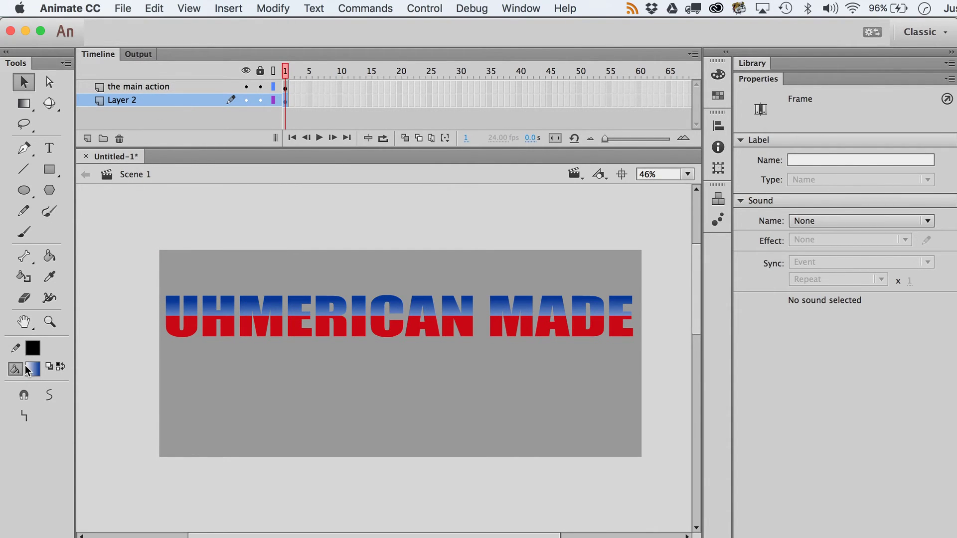
Move the pasted lettering down about 43 px and fill it with white #FFFFFF
{"action": "key", "text": "shift+Down"}
{"action": "key", "text": "shift+Down"}
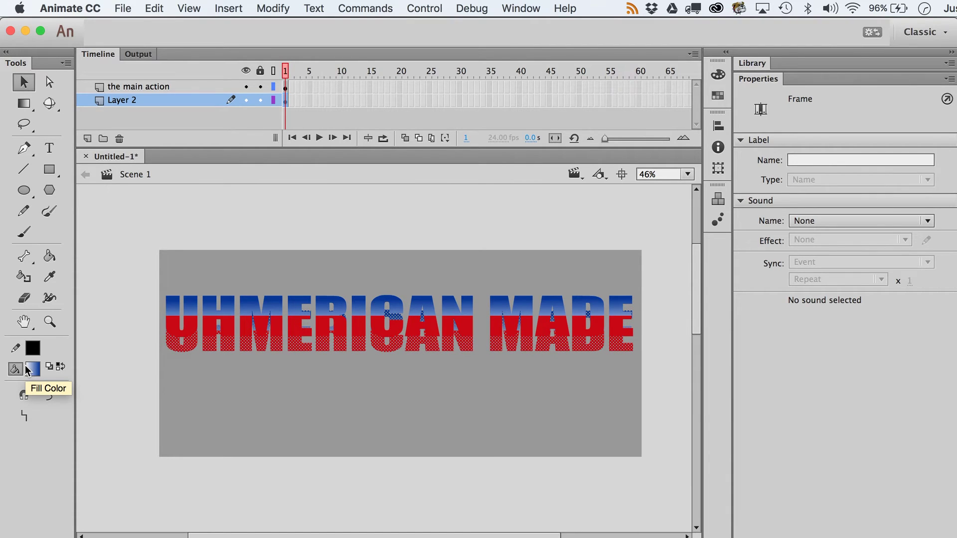
{"action": "left_click", "coordinate": [30, 370]}
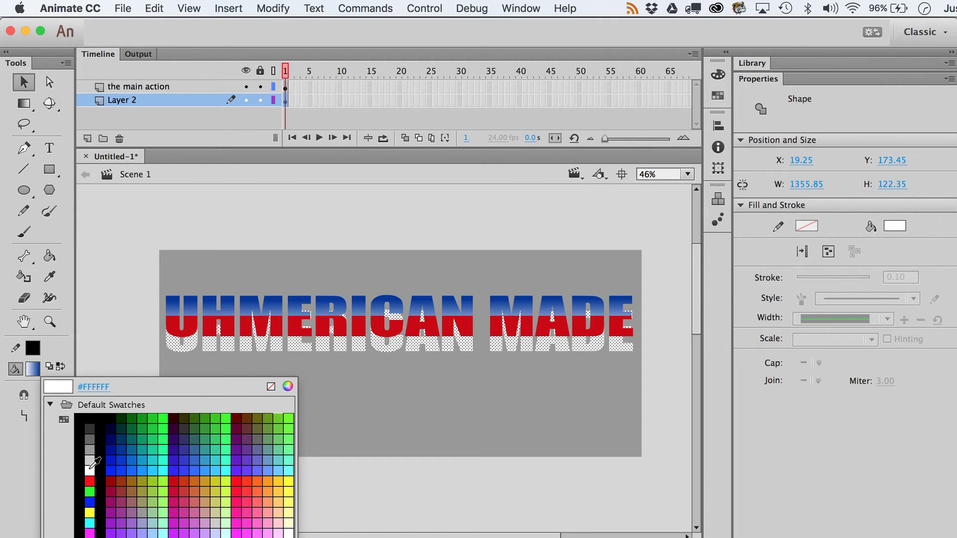
{"action": "left_click", "coordinate": [91, 469]}
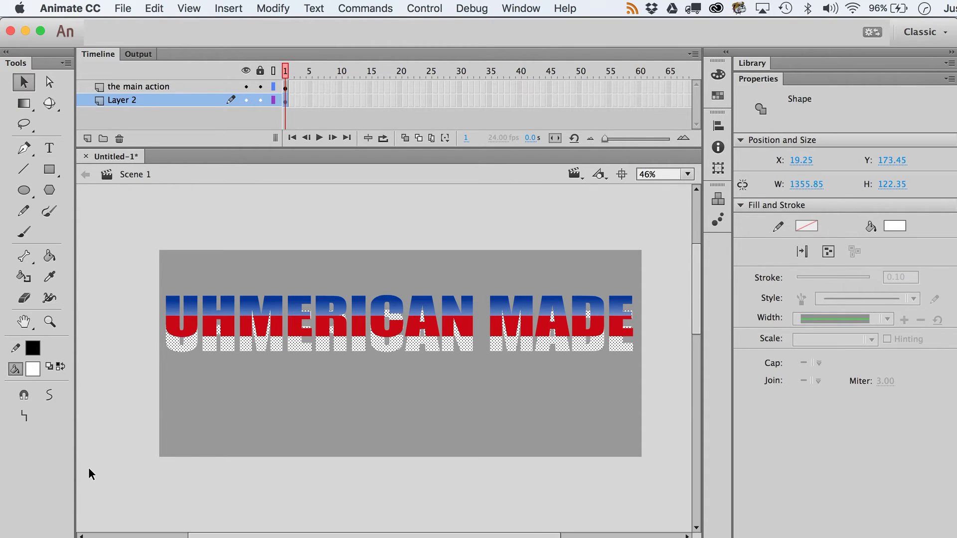
Expand the white lettering's fill by 5 px and move it back up directly behind the main lettering
{"action": "key", "text": "super+shift+e"}
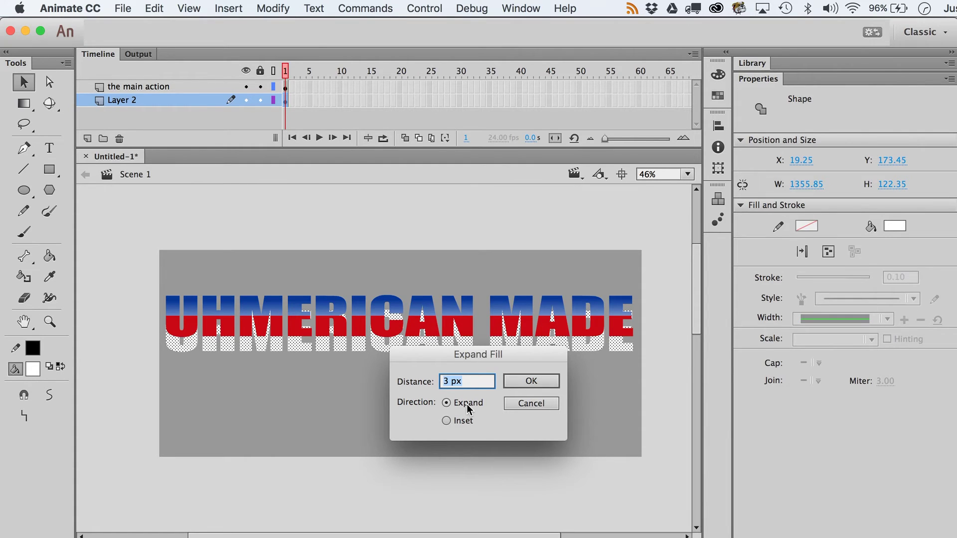
{"action": "left_click", "coordinate": [527, 405]}
{"action": "left_click", "coordinate": [274, 9]}
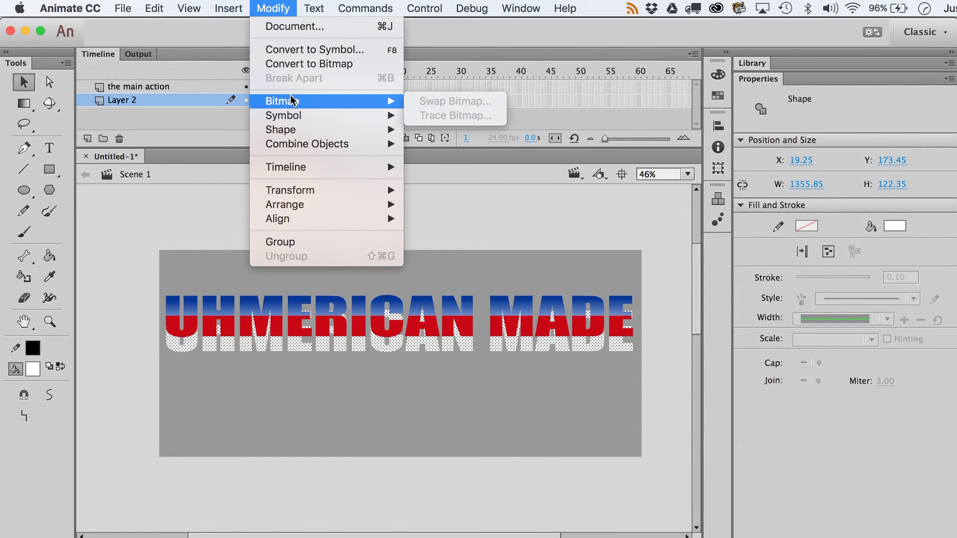
{"action": "mouse_move", "coordinate": [294, 130]}
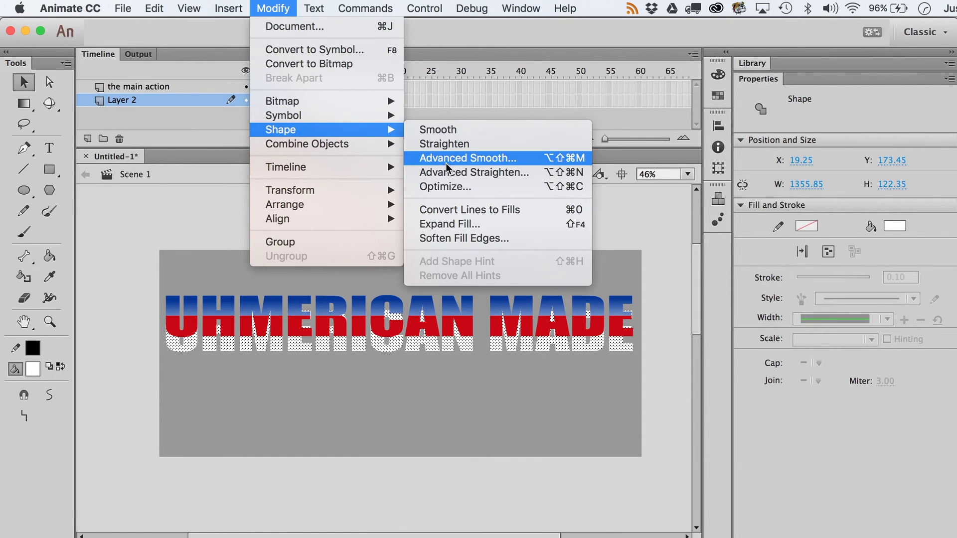
{"action": "left_click", "coordinate": [455, 226]}
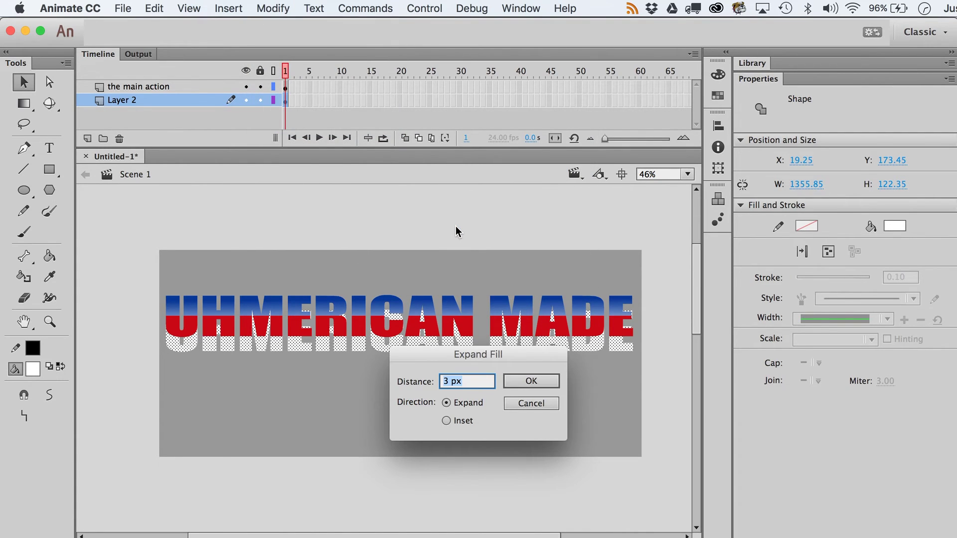
{"action": "type", "text": "5"}
{"action": "left_click", "coordinate": [540, 381]}
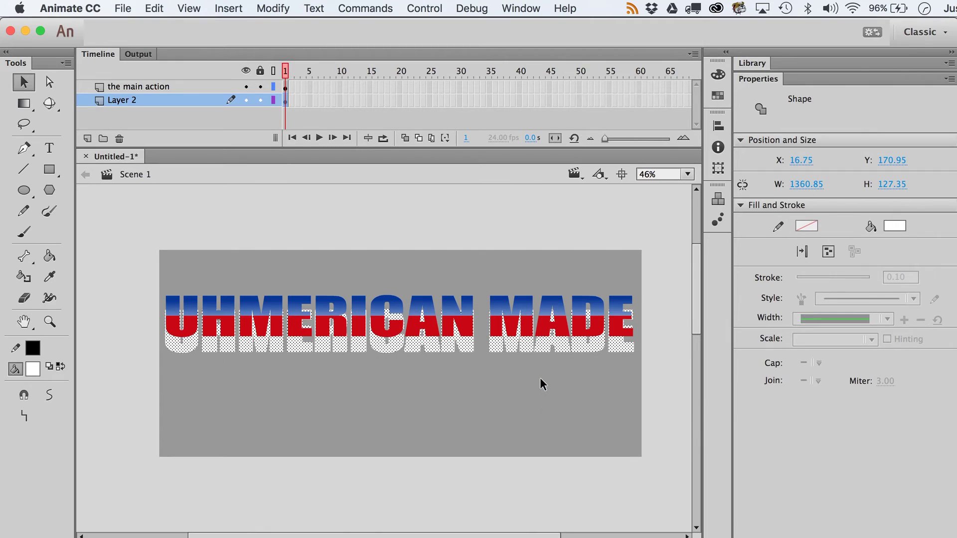
{"action": "key", "text": "shift+Up"}
{"action": "key", "text": "shift+Up"}
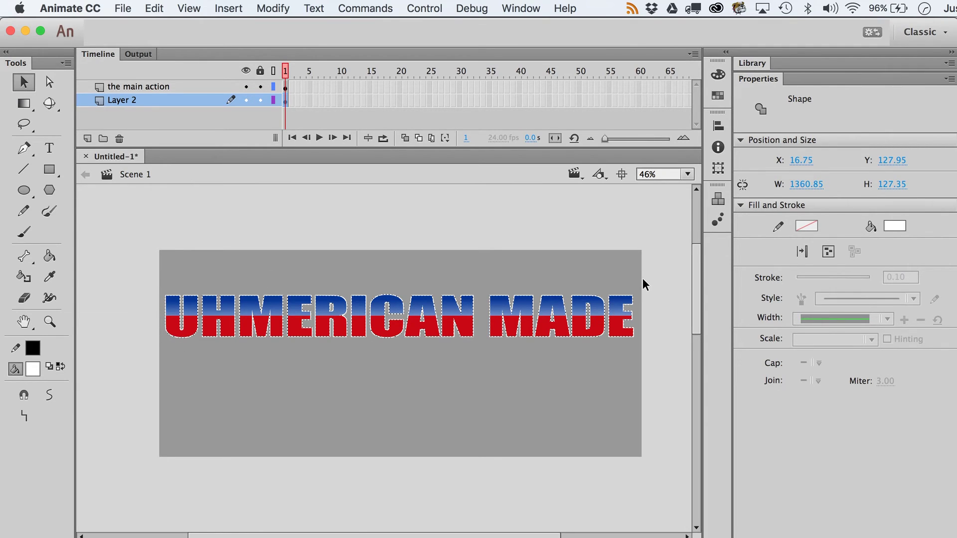
Expand the white lettering's fill by a further 3 px behind the main lettering
{"action": "key", "text": "super+shift+e"}
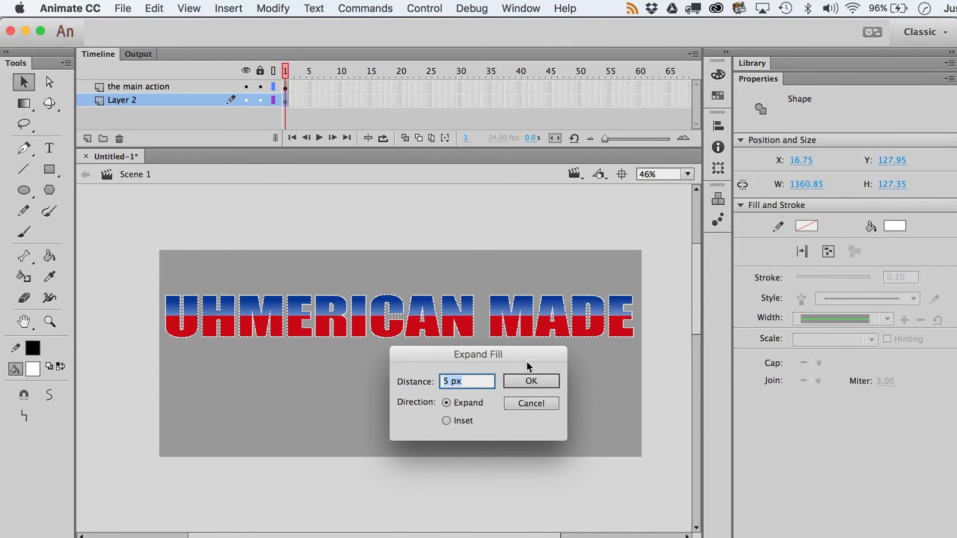
{"action": "type", "text": "3"}
{"action": "left_click", "coordinate": [534, 380]}
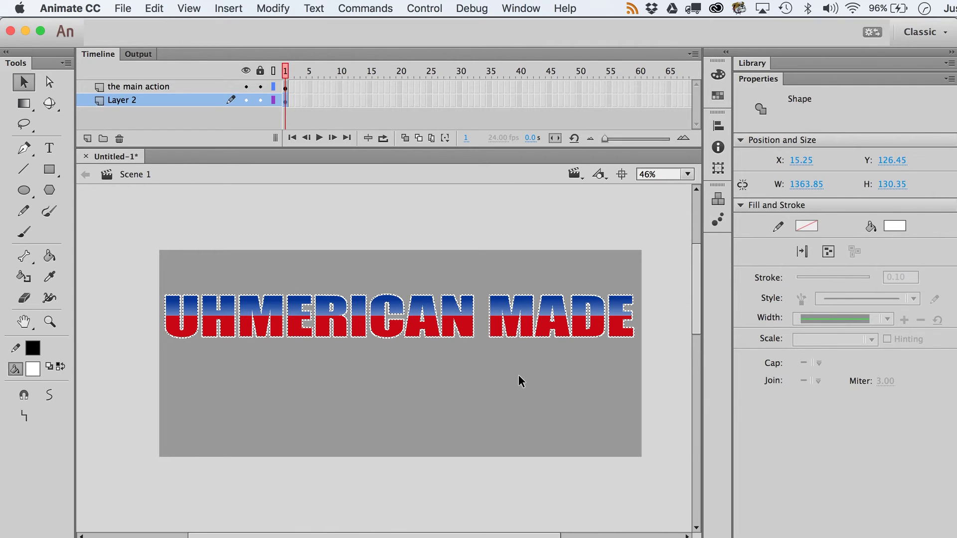
Try the white lettering 3 px lower behind the main lettering, and move it back up by 3 px
{"action": "key", "text": "z"}
{"action": "left_click", "coordinate": [121, 317]}
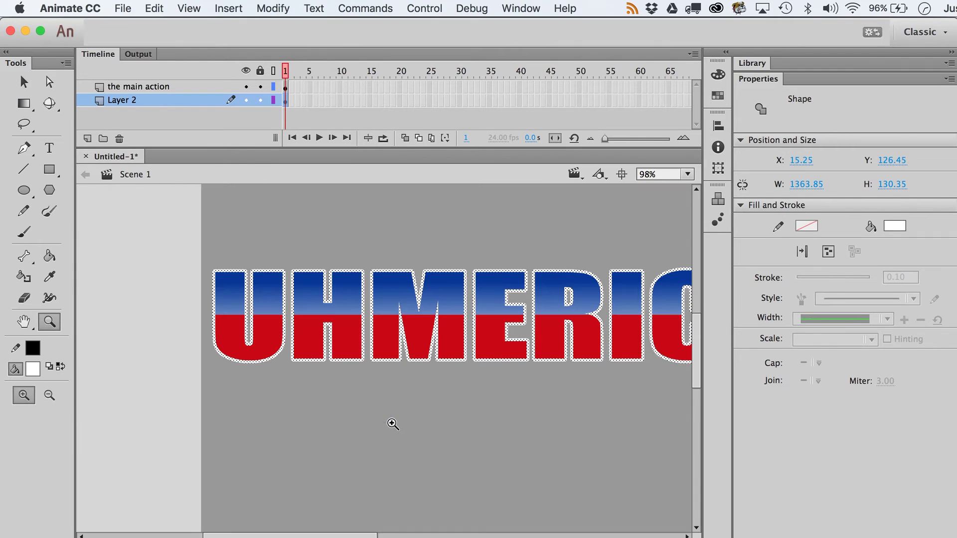
{"action": "key", "text": "v"}
{"action": "key", "text": "Down"}
{"action": "key", "text": "Down"}
{"action": "key", "text": "Down"}
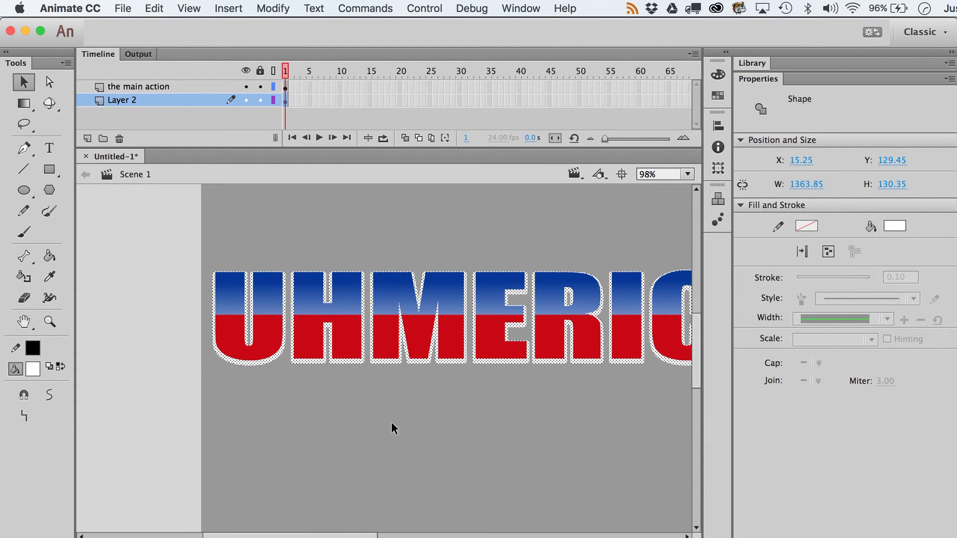
{"action": "scroll", "coordinate": [418, 389], "scroll_direction": "right", "scroll_amount": 5}
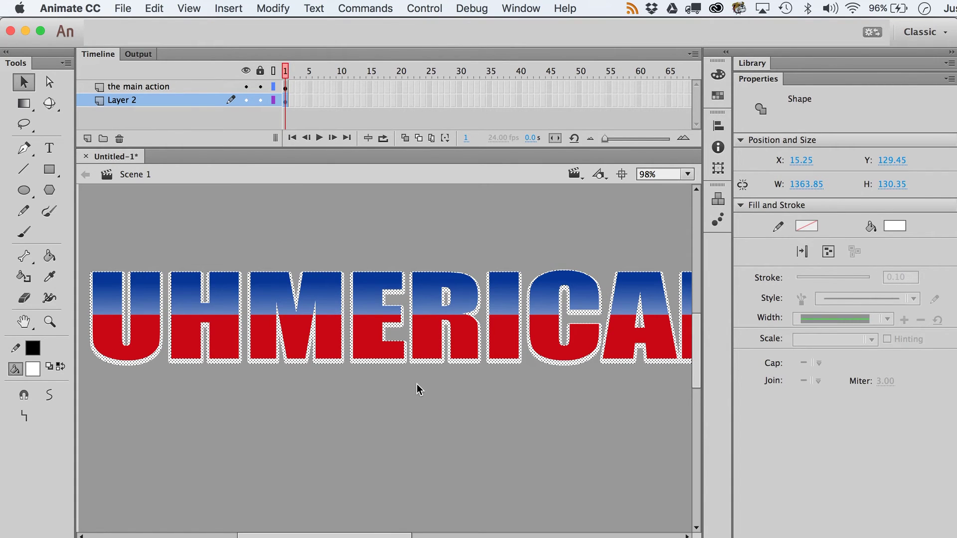
{"action": "key", "text": "Up"}
{"action": "key", "text": "Up"}
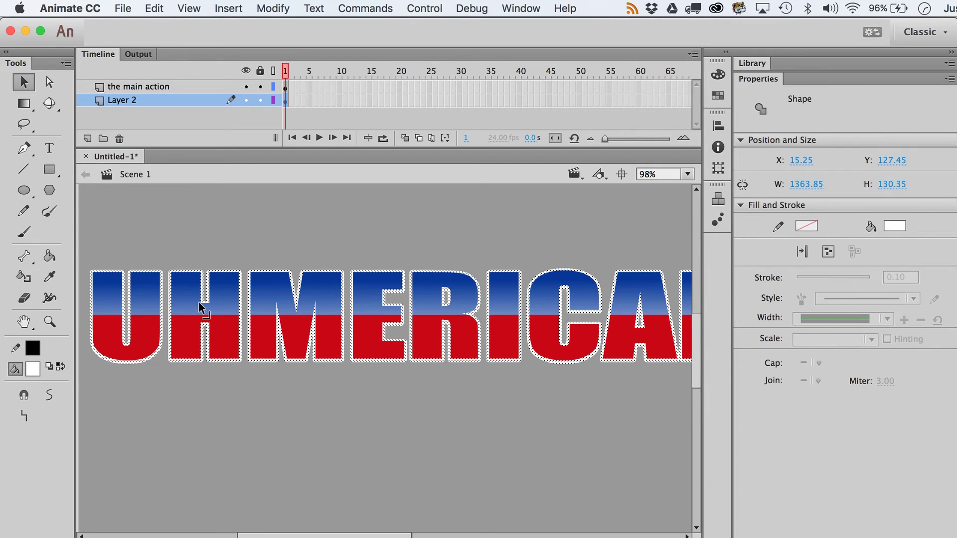
{"action": "key", "text": "Up"}
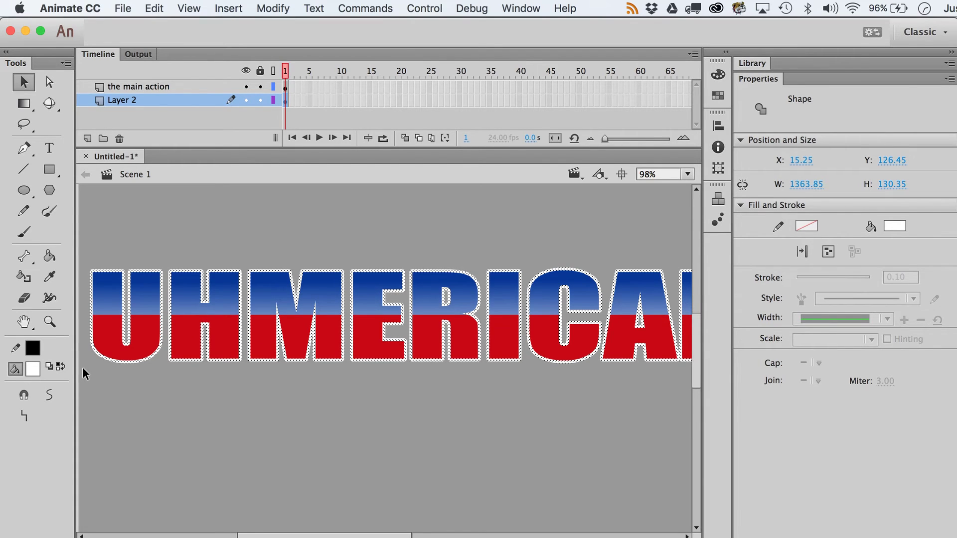
{"action": "left_click", "coordinate": [58, 327]}
{"action": "left_click", "coordinate": [362, 416], "text": "alt"}
{"action": "key", "text": "v"}
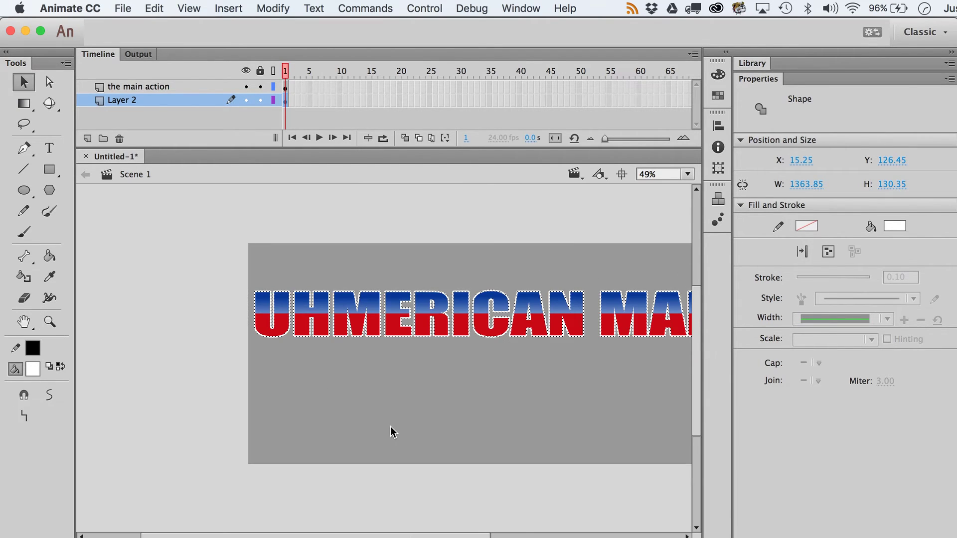
{"action": "scroll", "coordinate": [391, 427], "scroll_direction": "right", "scroll_amount": 3}
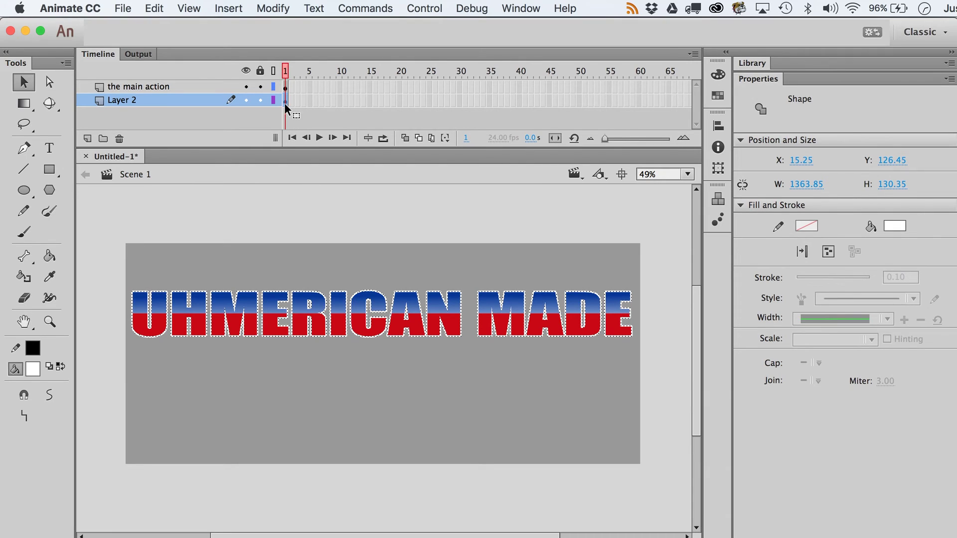
Rename the layer holding the expanded white lettering "white"
{"action": "double_click", "coordinate": [139, 99]}
{"action": "type", "text": "white"}
{"action": "key", "text": "Return"}
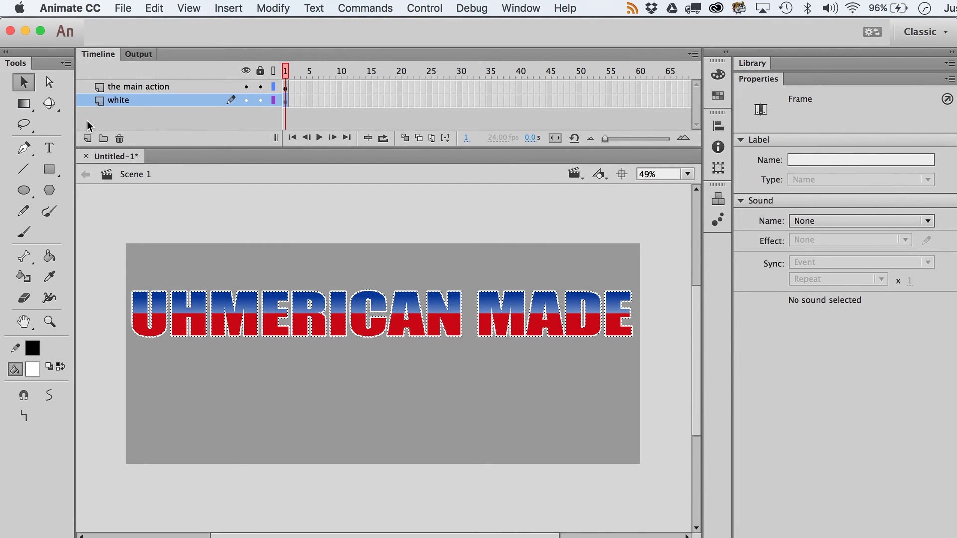
Add a new layer beneath "white" and name it "black"
{"action": "left_click", "coordinate": [87, 138]}
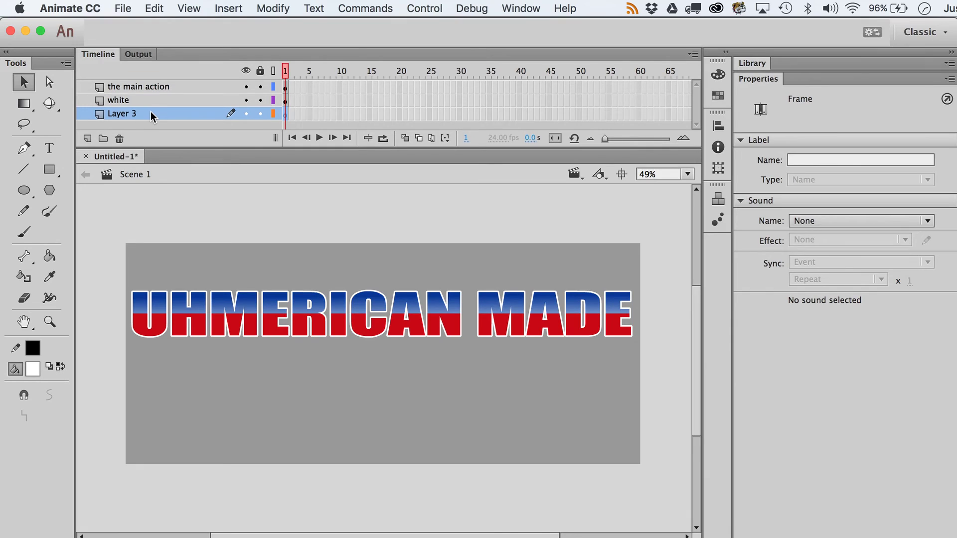
{"action": "left_click", "coordinate": [128, 102]}
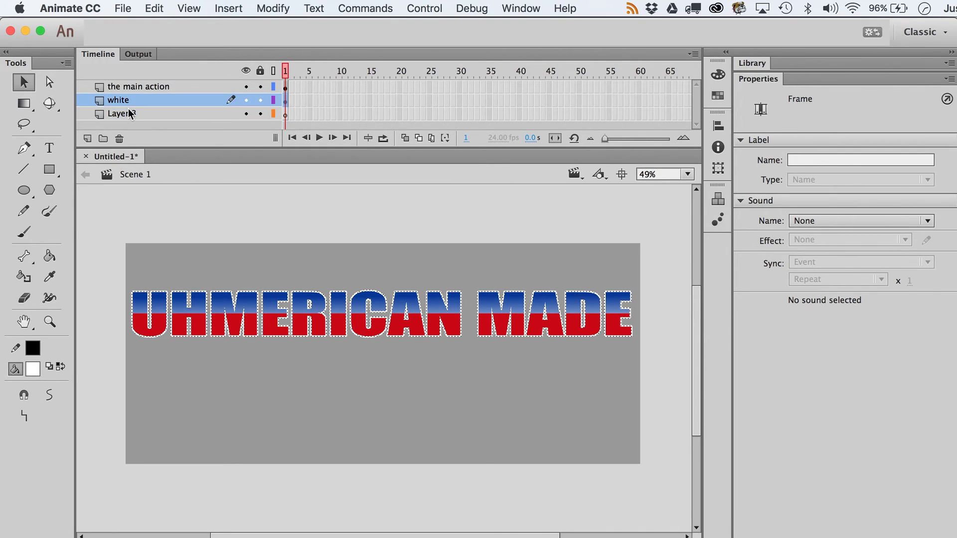
{"action": "double_click", "coordinate": [128, 114]}
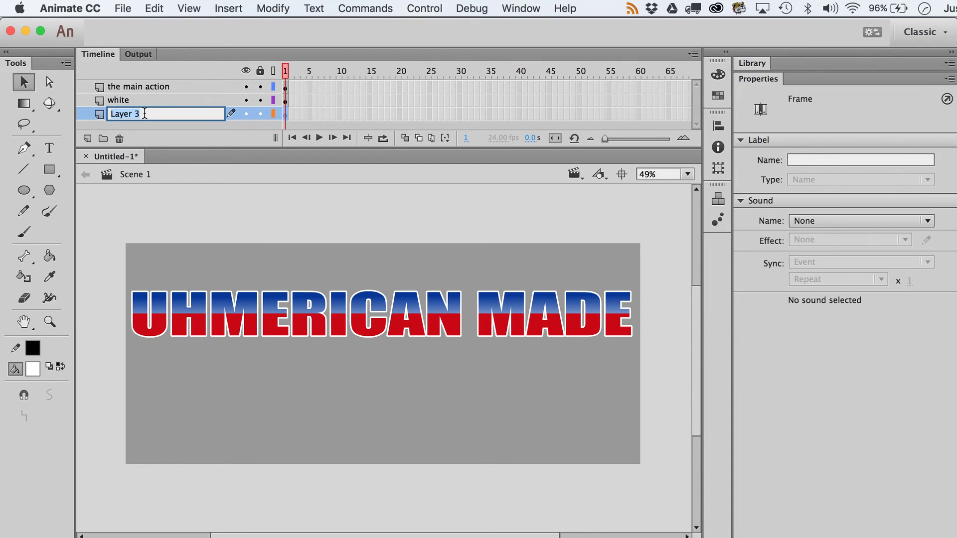
{"action": "type", "text": "Lay"}
{"action": "key", "text": "BackSpace"}
{"action": "key", "text": "BackSpace"}
{"action": "key", "text": "BackSpace"}
{"action": "type", "text": "black"}
{"action": "key", "text": "Return"}
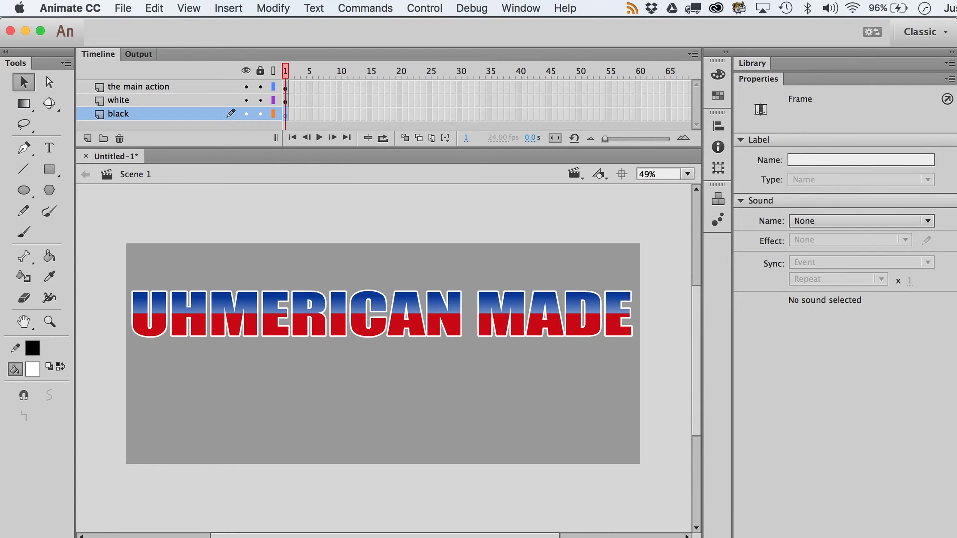
Paste a copy of the white lettering in place on the "black" layer and move it down about 144 px
{"action": "left_click", "coordinate": [285, 100]}
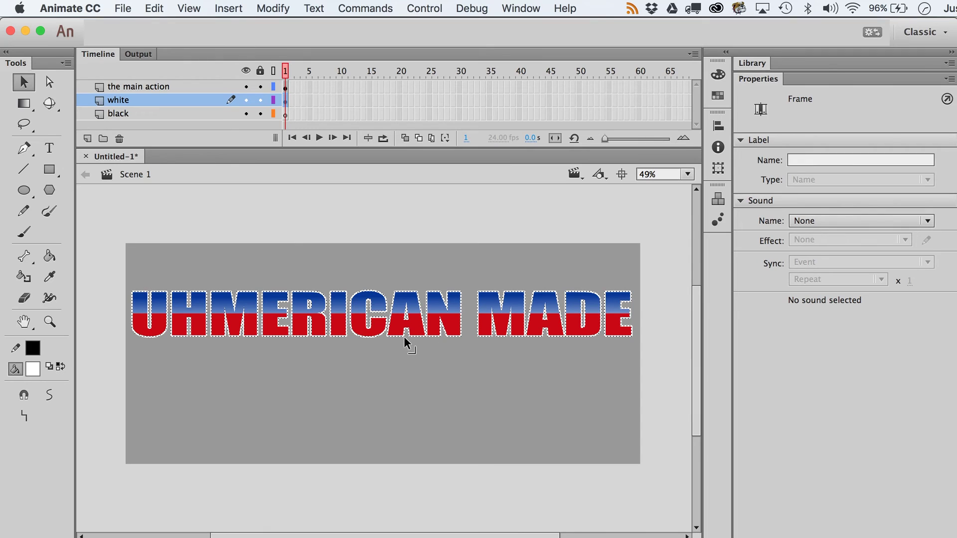
{"action": "left_click", "coordinate": [286, 114]}
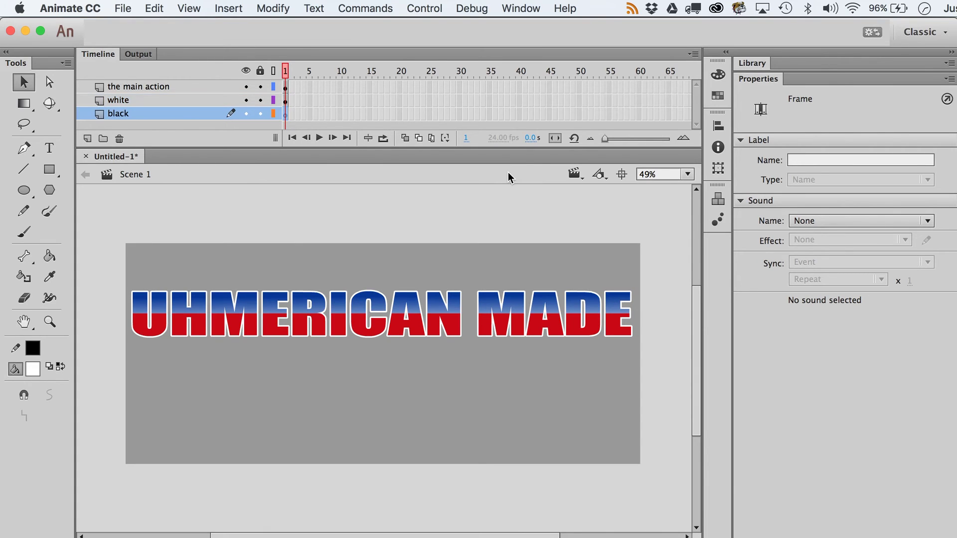
{"action": "key", "text": "shift+Down"}
{"action": "key", "text": "shift+Down"}
{"action": "key", "text": "shift+Down"}
{"action": "key", "text": "shift+Down"}
{"action": "key", "text": "shift+Down"}
{"action": "key", "text": "shift+Down"}
{"action": "key", "text": "shift+Down"}
{"action": "key", "text": "shift+Down"}
{"action": "key", "text": "shift+Down"}
{"action": "key", "text": "shift+Down"}
{"action": "key", "text": "shift+Down"}
{"action": "key", "text": "shift+Down"}
{"action": "key", "text": "shift+Down"}
{"action": "key", "text": "shift+Down"}
{"action": "key", "text": "shift+Down"}
{"action": "key", "text": "shift+Down"}
{"action": "key", "text": "shift+Down"}
{"action": "key", "text": "shift+Down"}
{"action": "key", "text": "shift+Down"}
{"action": "key", "text": "shift+Down"}
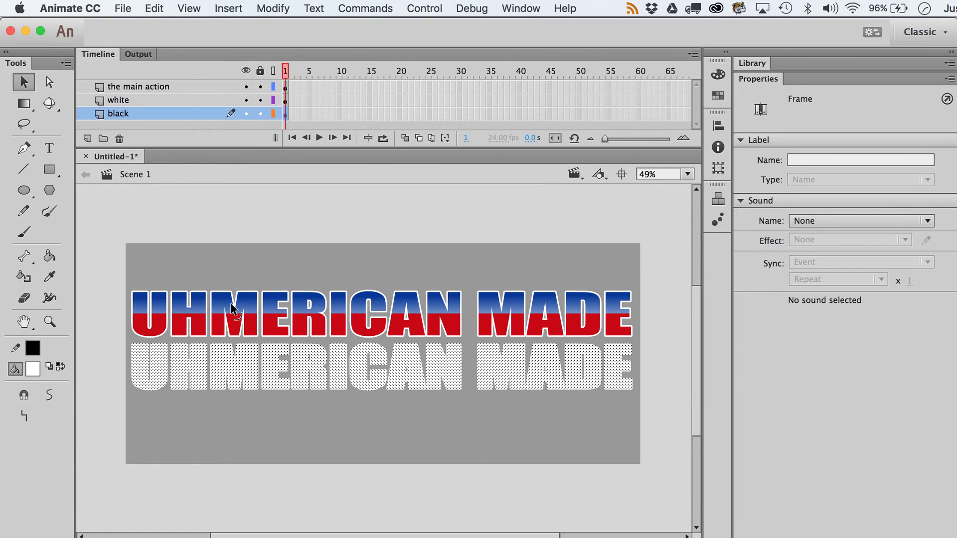
Fill the copied lettering with black #000000 and expand its fill by 5 px
{"action": "left_click", "coordinate": [32, 372]}
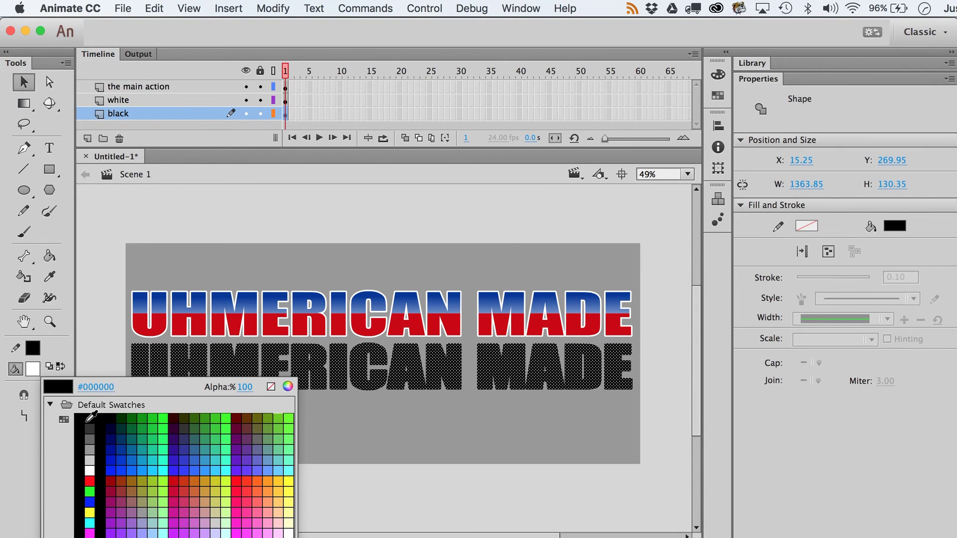
{"action": "left_click", "coordinate": [64, 409]}
{"action": "key", "text": "super+shift+e"}
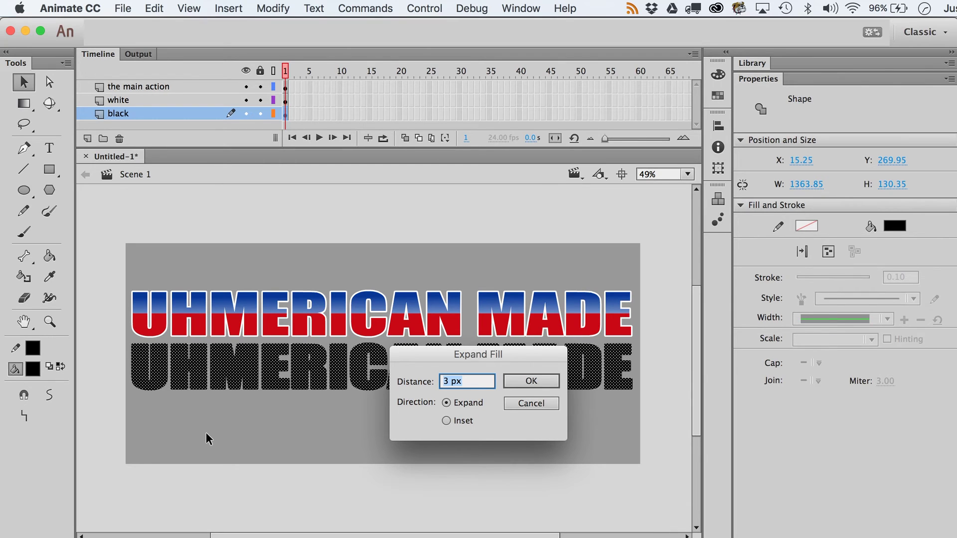
{"action": "type", "text": "5"}
{"action": "key", "text": "Return"}
Move the black lettering up directly behind the white-outlined lettering
{"action": "key", "text": "shift+Up"}
{"action": "key", "text": "shift+Up"}
{"action": "key", "text": "shift+Up"}
{"action": "key", "text": "shift+Up"}
{"action": "key", "text": "shift+Up"}
{"action": "key", "text": "shift+Up"}
{"action": "key", "text": "shift+Up"}
{"action": "key", "text": "shift+Up"}
{"action": "key", "text": "shift+Up"}
{"action": "key", "text": "shift+Up"}
{"action": "key", "text": "shift+Up"}
{"action": "key", "text": "shift+Up"}
{"action": "key", "text": "shift+Up"}
{"action": "key", "text": "shift+Up"}
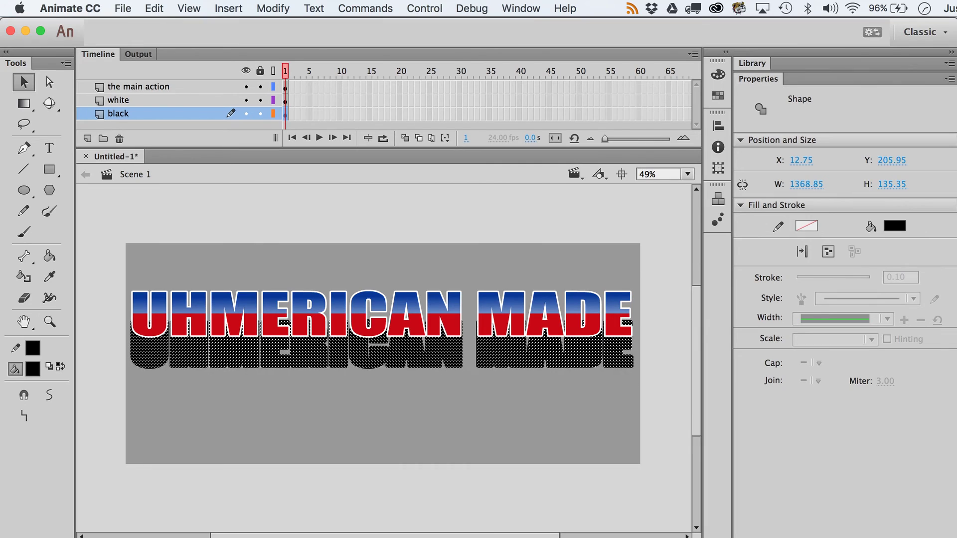
Try to expand the black lettering's fill by another 5 px, and undo the expansion
{"action": "key", "text": "super+shift+e"}
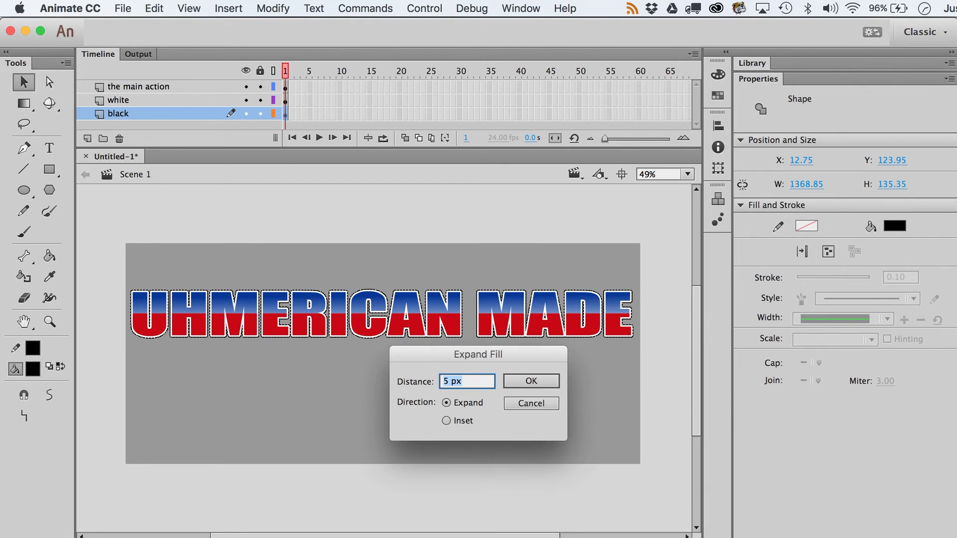
{"action": "key", "text": "Return"}
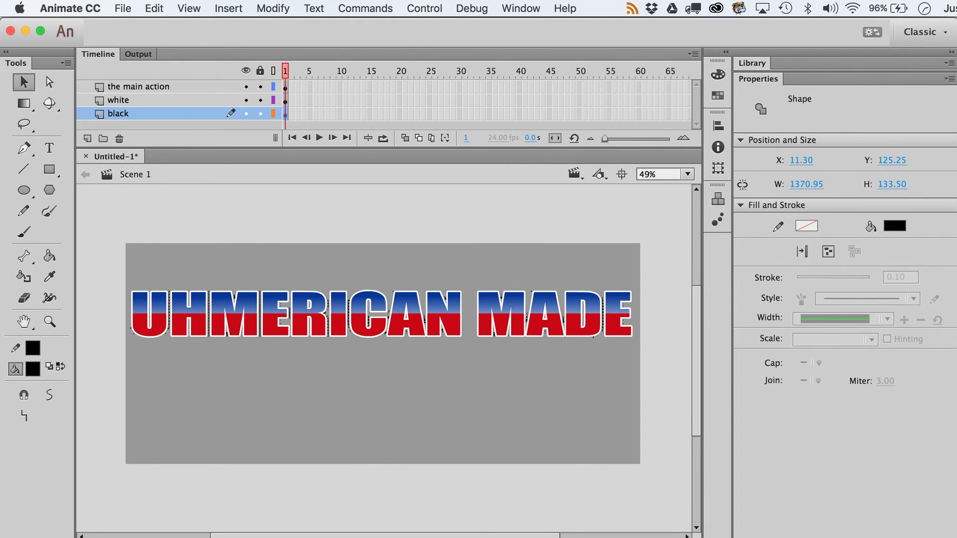
{"action": "key", "text": "super+z"}
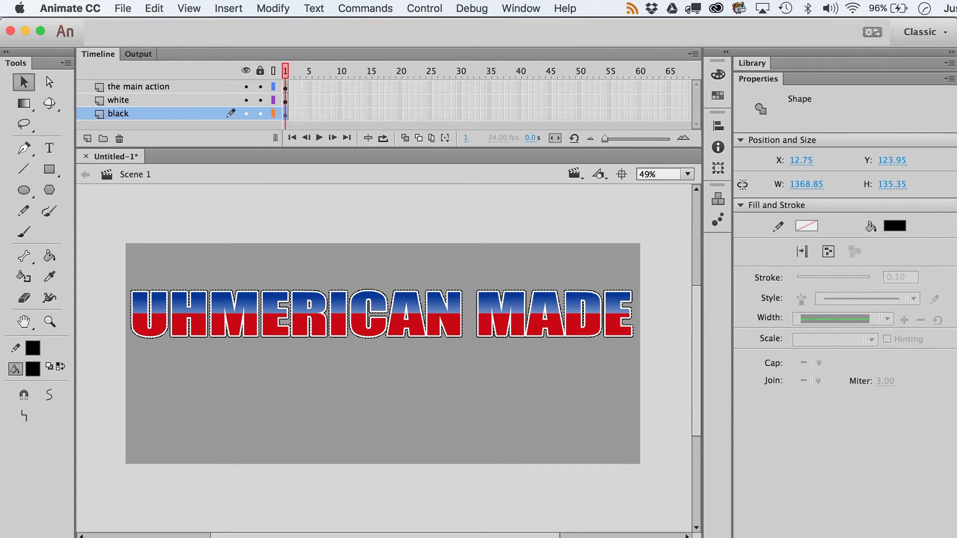
Move the black lettering down about 185 px, clear of the main lettering
{"action": "key", "text": "shift+Down"}
{"action": "key", "text": "shift+Down"}
{"action": "key", "text": "shift+Down"}
{"action": "key", "text": "shift+Down"}
{"action": "key", "text": "shift+Down"}
{"action": "key", "text": "shift+Down"}
{"action": "key", "text": "shift+Down"}
{"action": "key", "text": "shift+Down"}
{"action": "key", "text": "shift+Down"}
{"action": "key", "text": "shift+Down"}
{"action": "key", "text": "shift+Down"}
{"action": "key", "text": "shift+Down"}
{"action": "key", "text": "shift+Down"}
{"action": "key", "text": "shift+Down"}
{"action": "key", "text": "shift+Down"}
{"action": "key", "text": "shift+Down"}
{"action": "key", "text": "shift+Down"}
{"action": "key", "text": "shift+Down"}
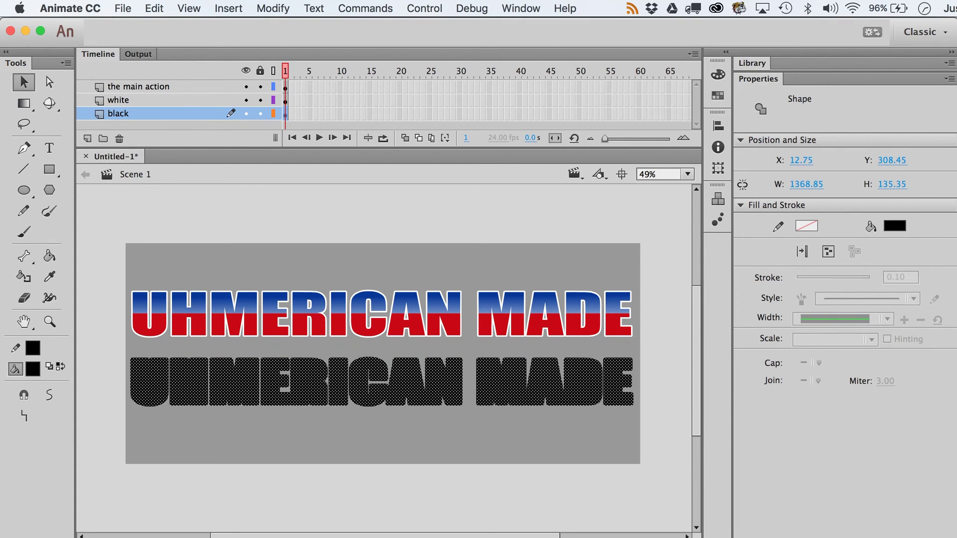
Try to expand the black lettering's fill further by 3 px, and retry with 2 px
{"action": "key", "text": "super+shift+e"}
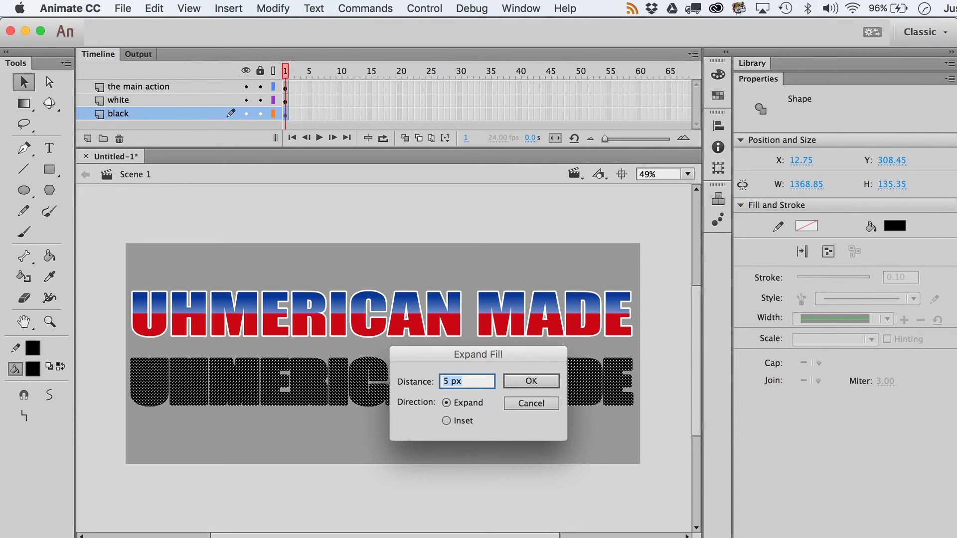
{"action": "type", "text": "3"}
{"action": "key", "text": "Return"}
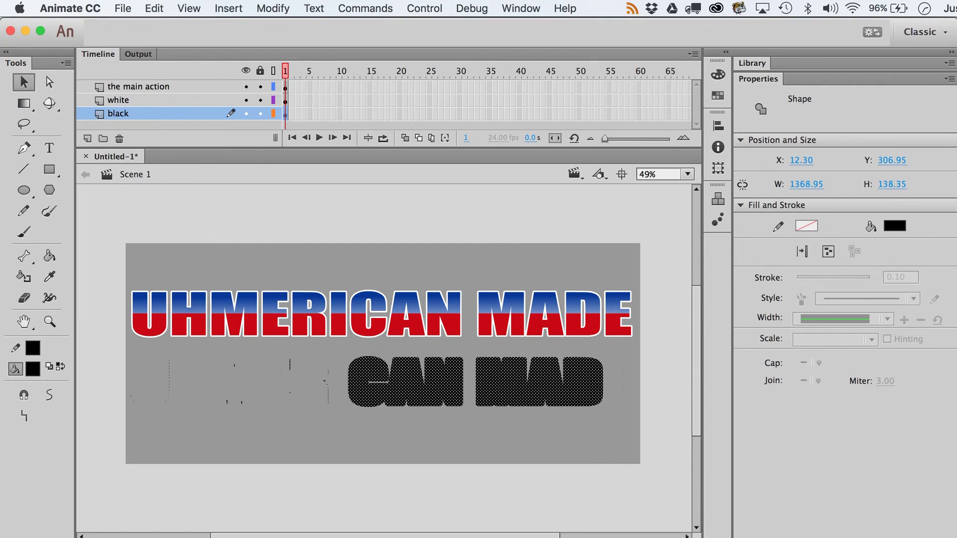
{"action": "key", "text": "super+shift+e"}
{"action": "type", "text": "2"}
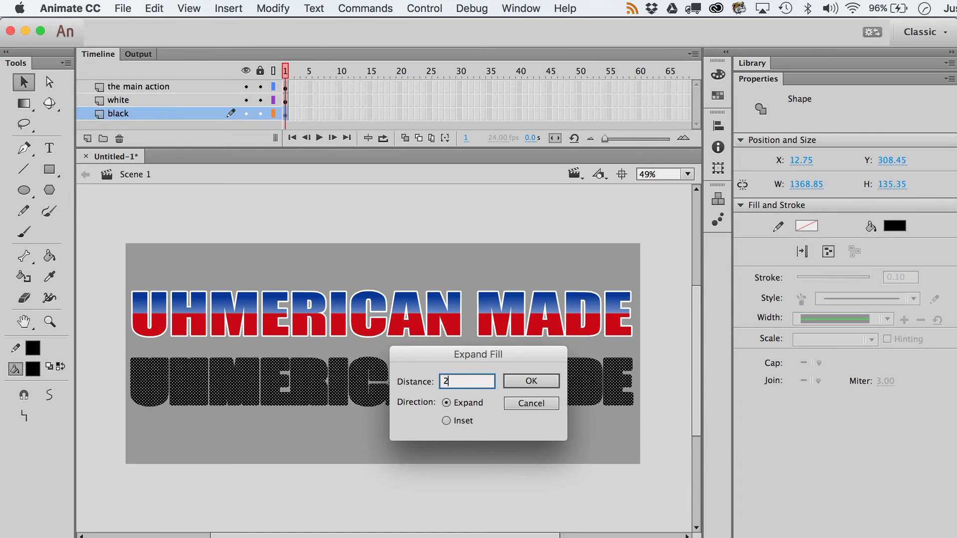
{"action": "key", "text": "Return"}
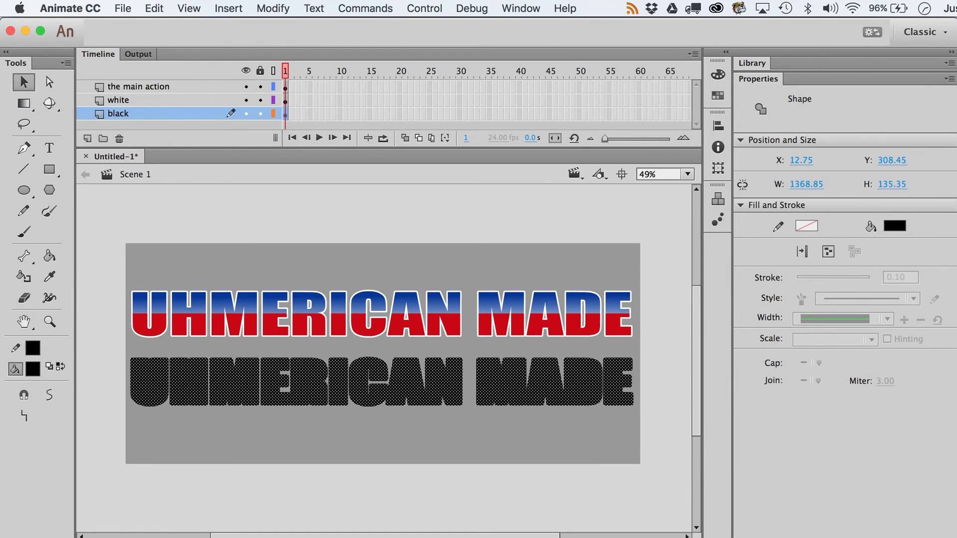
{"action": "key", "text": "super+shift+e"}
{"action": "type", "text": "2"}
{"action": "key", "text": "Return"}
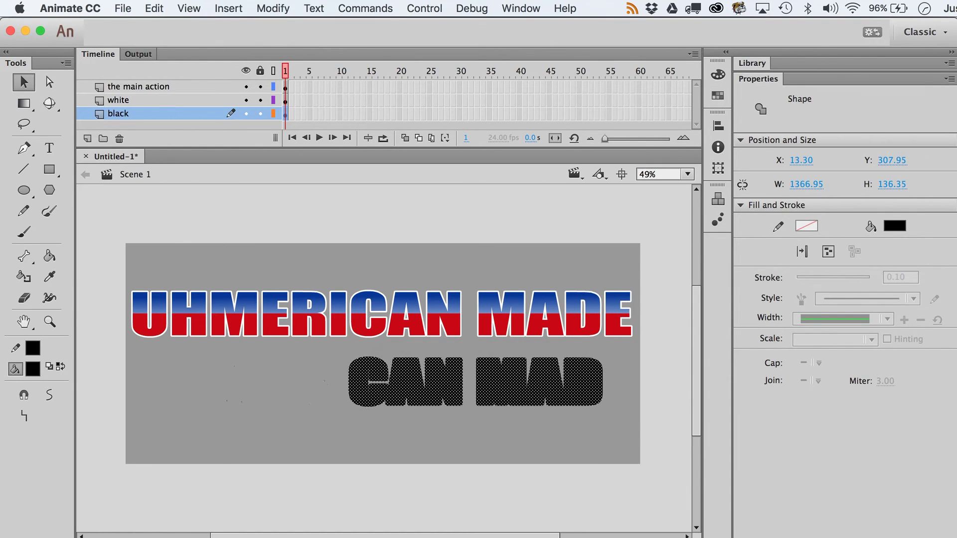
Examine the corners and narrow gaps of the black R, C, A and N up close
{"action": "left_click", "coordinate": [233, 474]}
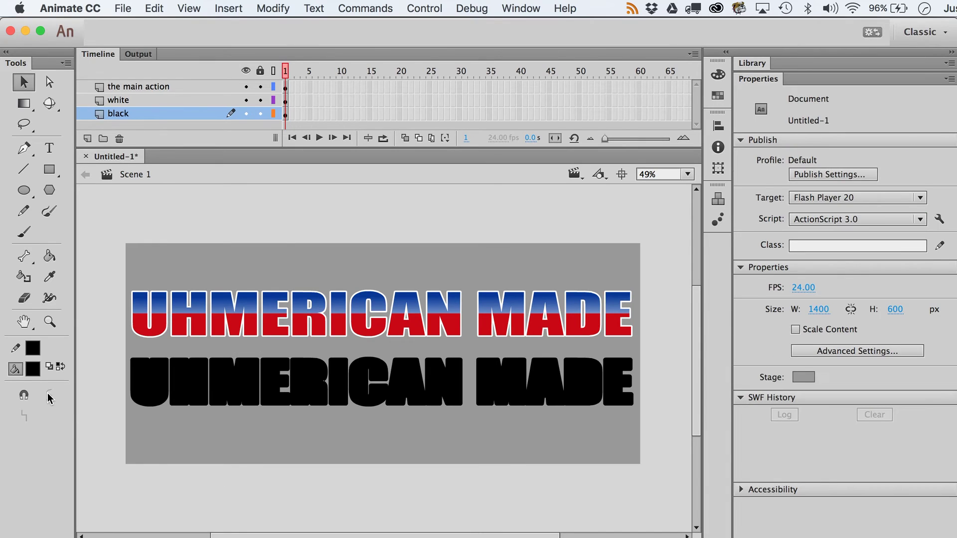
{"action": "left_click", "coordinate": [49, 322]}
{"action": "left_click_drag", "start_coordinate": [274, 340], "coordinate": [424, 433]}
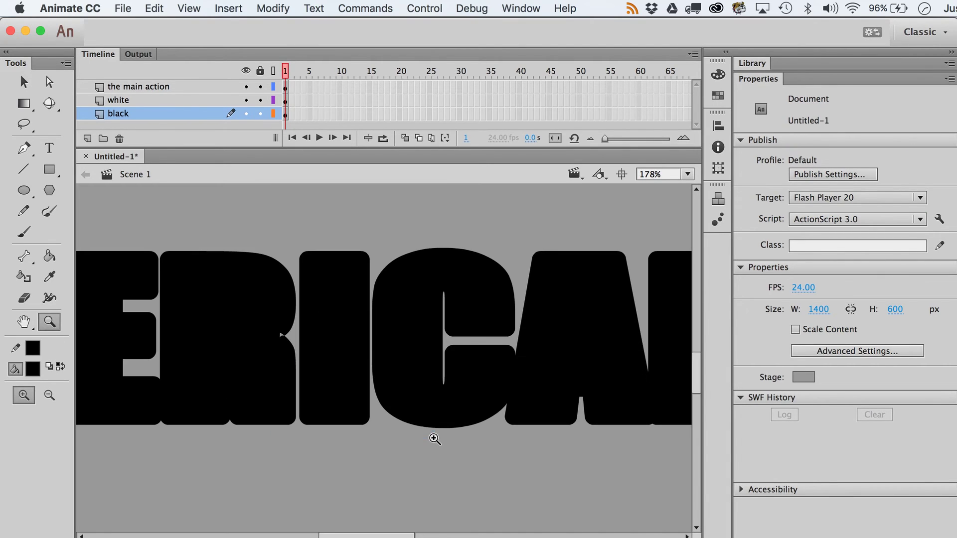
{"action": "key", "text": "v"}
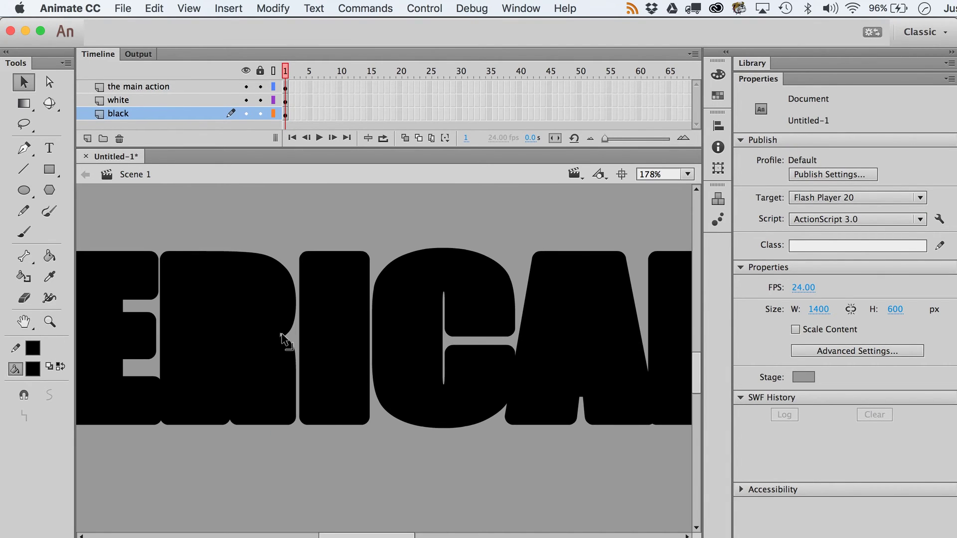
{"action": "left_click_drag", "start_coordinate": [281, 340], "coordinate": [190, 307]}
{"action": "left_click_drag", "start_coordinate": [254, 330], "coordinate": [264, 313]}
{"action": "scroll", "coordinate": [503, 498], "scroll_direction": "right", "scroll_amount": 10}
{"action": "scroll", "coordinate": [504, 498], "scroll_direction": "left", "scroll_amount": 5}
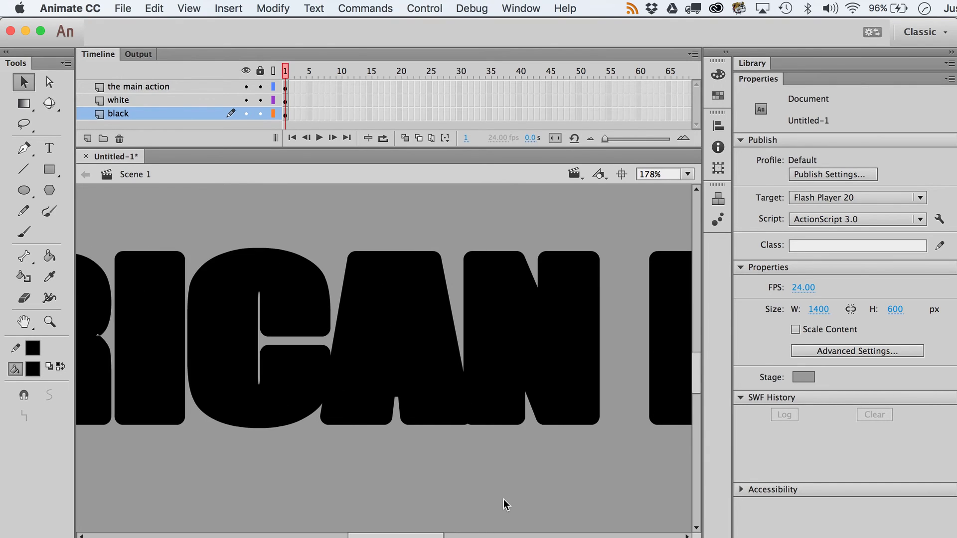
Select the entire black lettering below the main lettering
{"action": "left_click", "coordinate": [49, 321]}
{"action": "left_click", "coordinate": [278, 344], "text": "alt"}
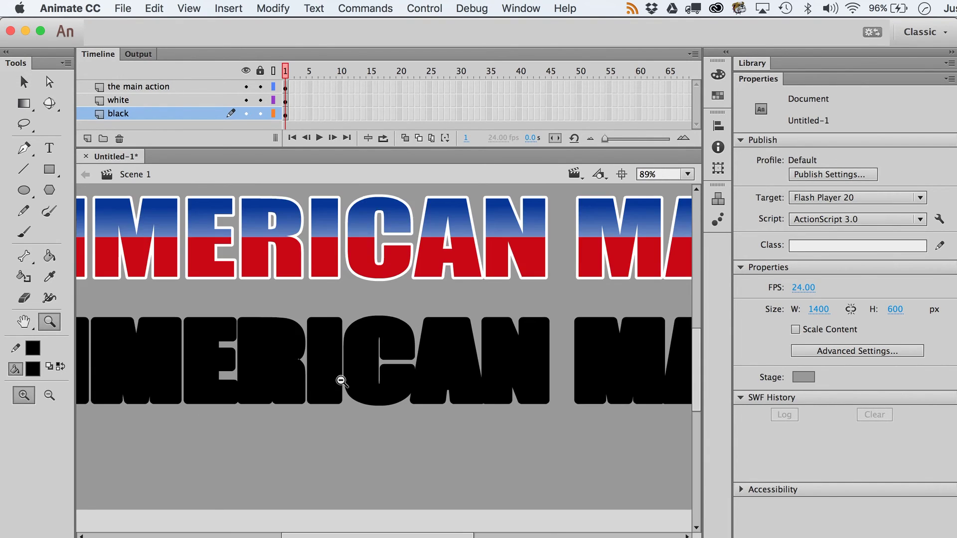
{"action": "left_click", "coordinate": [277, 344], "text": "alt"}
{"action": "key", "text": "v"}
{"action": "left_click_drag", "start_coordinate": [181, 327], "coordinate": [673, 400]}
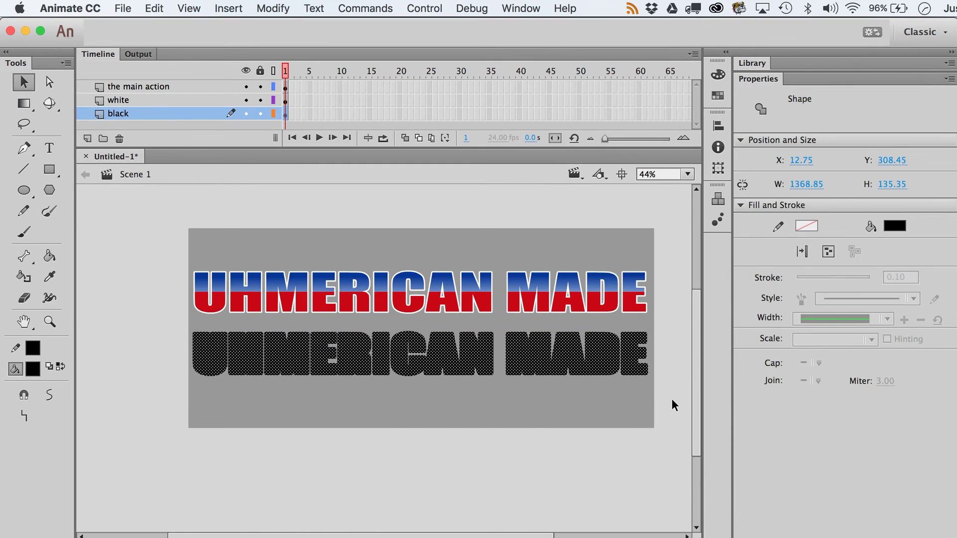
{"action": "key", "text": "super+shift+e"}
{"action": "key", "text": "Return"}
{"action": "key", "text": "super+z"}
Move the black lettering up about 185 px to Y 123.65 so it sits directly behind the main lettering
{"action": "left_click", "coordinate": [49, 323]}
{"action": "left_click_drag", "start_coordinate": [107, 252], "coordinate": [593, 503]}
{"action": "key", "text": "v"}
{"action": "key", "text": "shift+Up"}
{"action": "key", "text": "shift+Up"}
{"action": "key", "text": "shift+Up"}
{"action": "key", "text": "shift+Up"}
{"action": "key", "text": "shift+Up"}
{"action": "key", "text": "shift+Up"}
{"action": "key", "text": "shift+Up"}
{"action": "key", "text": "shift+Up"}
{"action": "key", "text": "shift+Up"}
{"action": "key", "text": "shift+Up"}
{"action": "key", "text": "shift+Up"}
{"action": "key", "text": "shift+Up"}
{"action": "key", "text": "shift+Up"}
{"action": "key", "text": "shift+Up"}
{"action": "key", "text": "shift+Up"}
{"action": "key", "text": "shift+Up"}
{"action": "key", "text": "shift+Up"}
{"action": "key", "text": "shift+Up"}
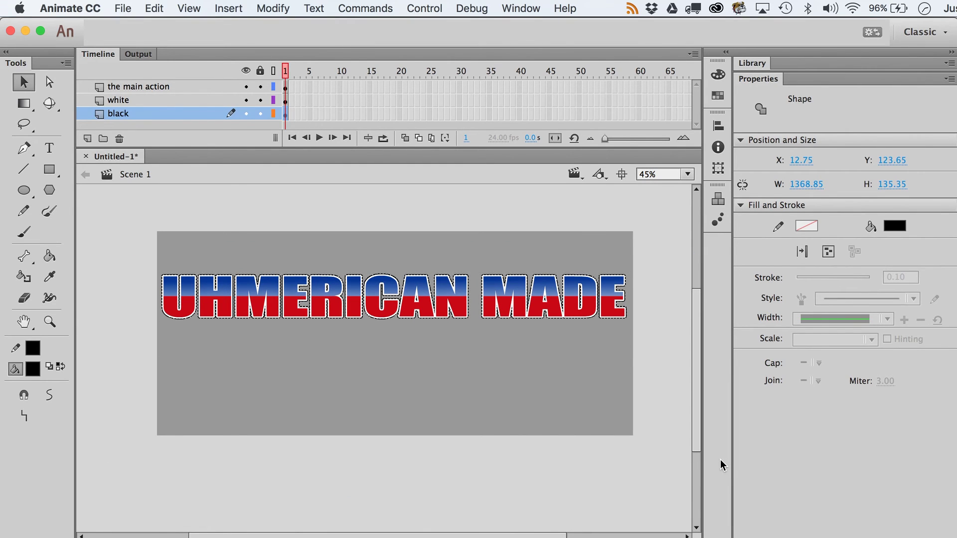
Paste a copy of the black lettering in place and nudge it 2.5 px left to X 10.25
{"action": "left_click", "coordinate": [49, 321]}
{"action": "left_click_drag", "start_coordinate": [105, 263], "coordinate": [234, 305]}
{"action": "key", "text": "v"}
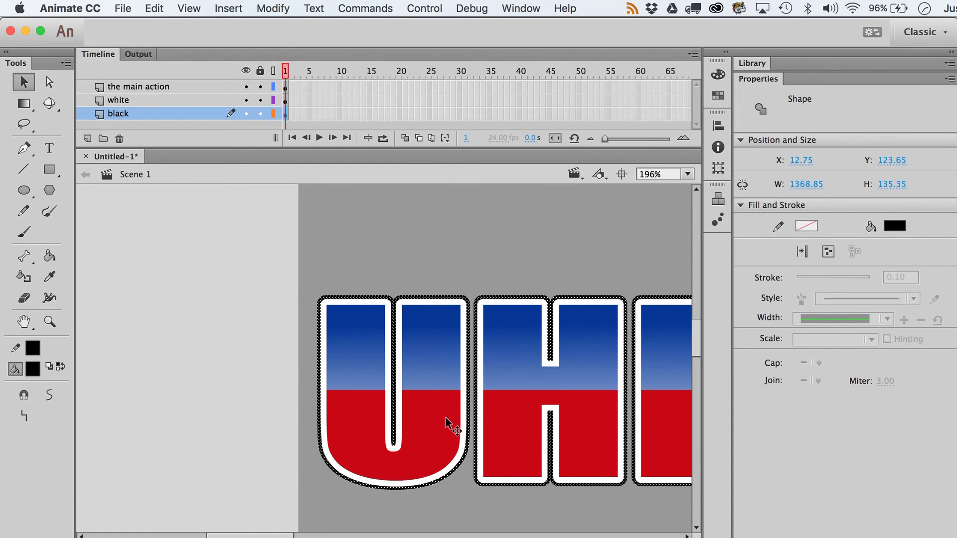
{"action": "left_click", "coordinate": [155, 8]}
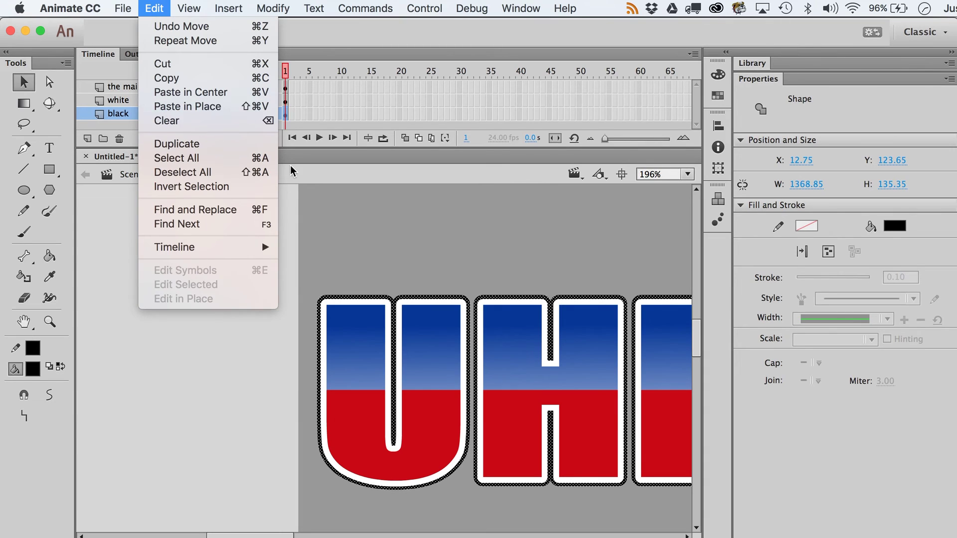
{"action": "left_click", "coordinate": [371, 230]}
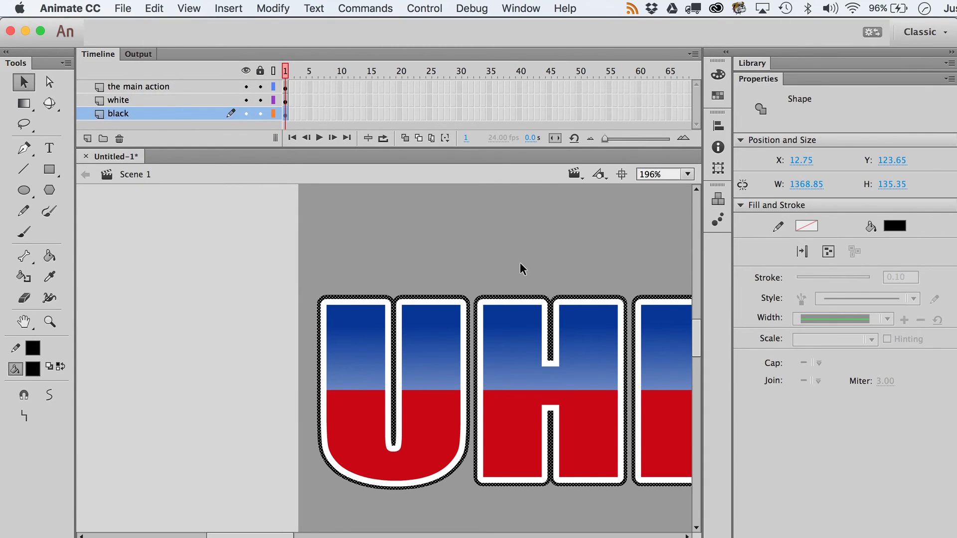
{"action": "key", "text": "Left"}
{"action": "key", "text": "Left"}
{"action": "key", "text": "Left"}
{"action": "key", "text": "Left"}
{"action": "key", "text": "Left"}
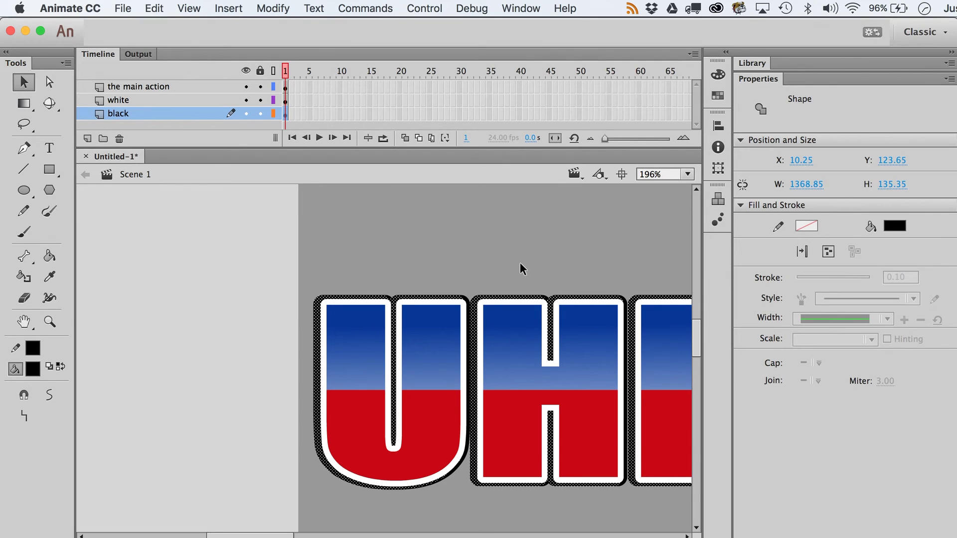
Layer more in-place copies of the black lettering, offset 5 px down, 5 px right and 5 px back up in turn
{"action": "key", "text": "shift+Down"}
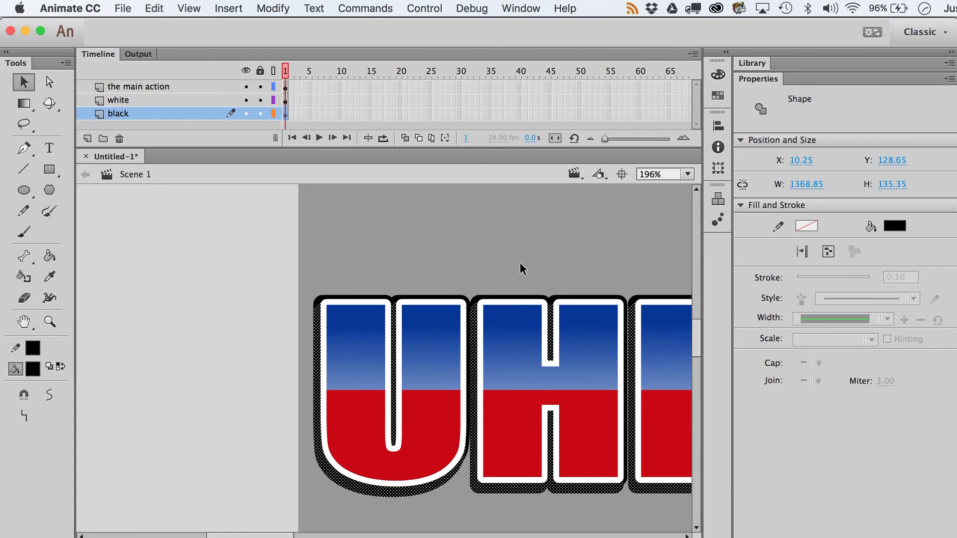
{"action": "key", "text": "shift+Right"}
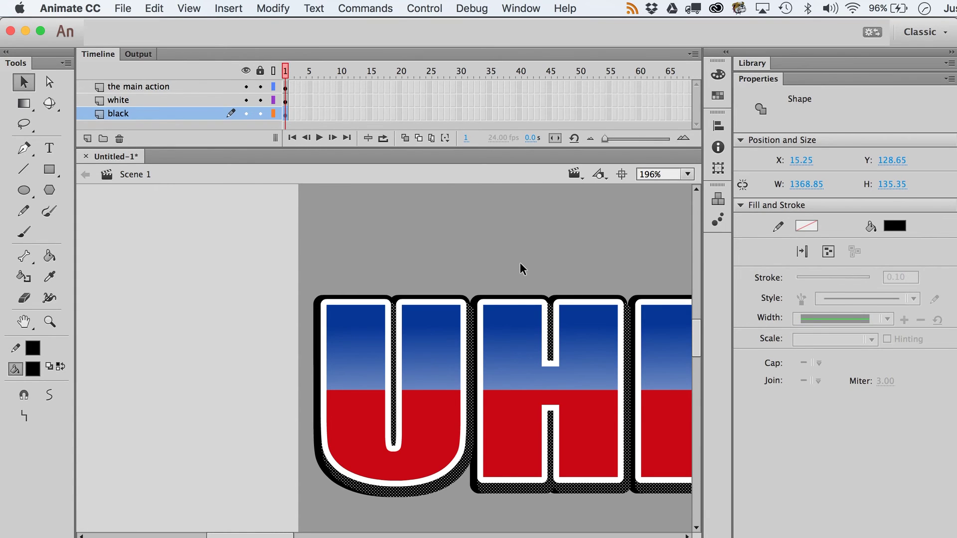
{"action": "key", "text": "shift+Up"}
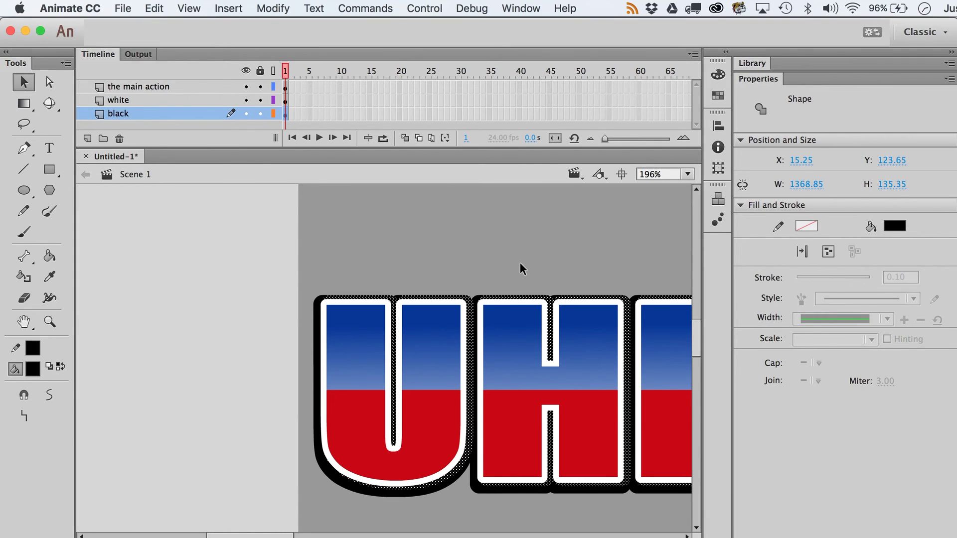
Layer another copy of the black lettering shifted left and up to X 11.25, Y 120.15, and deselect it
{"action": "key", "text": "Left"}
{"action": "key", "text": "Left"}
{"action": "key", "text": "Left"}
{"action": "key", "text": "Left"}
{"action": "key", "text": "Left"}
{"action": "key", "text": "Left"}
{"action": "key", "text": "Left"}
{"action": "key", "text": "Up"}
{"action": "key", "text": "Up"}
{"action": "key", "text": "Up"}
{"action": "key", "text": "Up"}
{"action": "key", "text": "Up"}
{"action": "key", "text": "Up"}
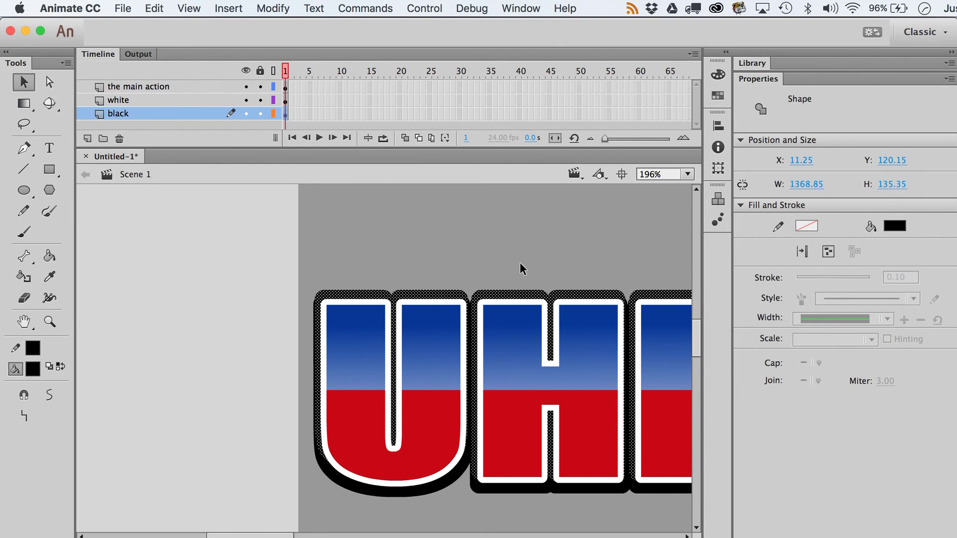
{"action": "left_click", "coordinate": [524, 231]}
Review the thickened black outline along the rest of the lettering and over the whole logo
{"action": "scroll", "coordinate": [507, 314], "scroll_direction": "right", "scroll_amount": 10}
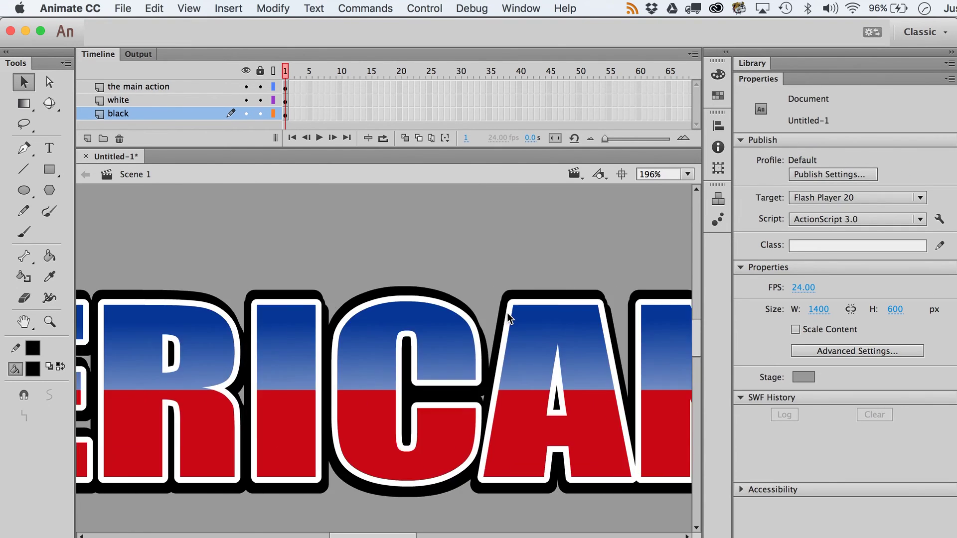
{"action": "left_click", "coordinate": [50, 322]}
{"action": "left_click", "coordinate": [444, 394], "text": "alt"}
{"action": "left_click", "coordinate": [444, 394], "text": "alt"}
{"action": "key", "text": "v"}
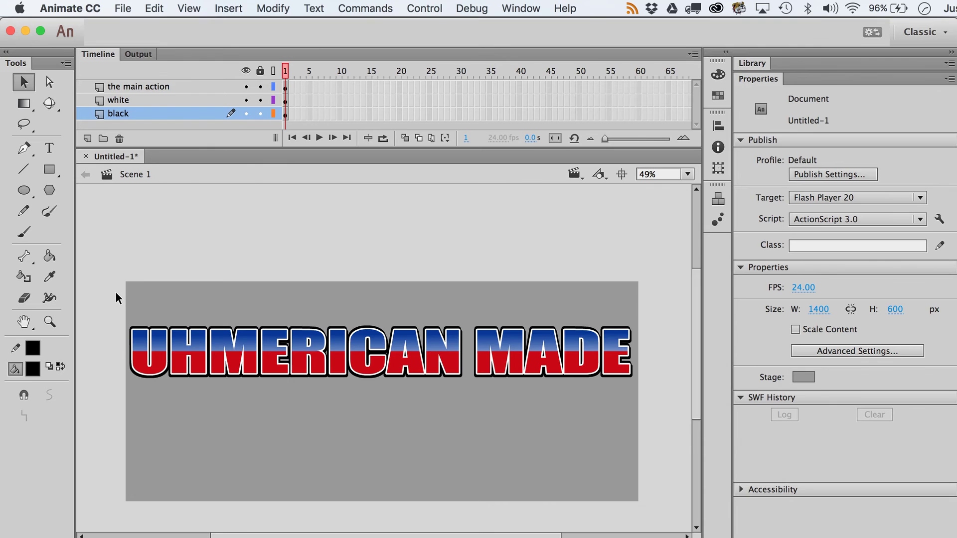
{"action": "left_click_drag", "start_coordinate": [115, 291], "coordinate": [662, 411]}
{"action": "left_click", "coordinate": [661, 419]}
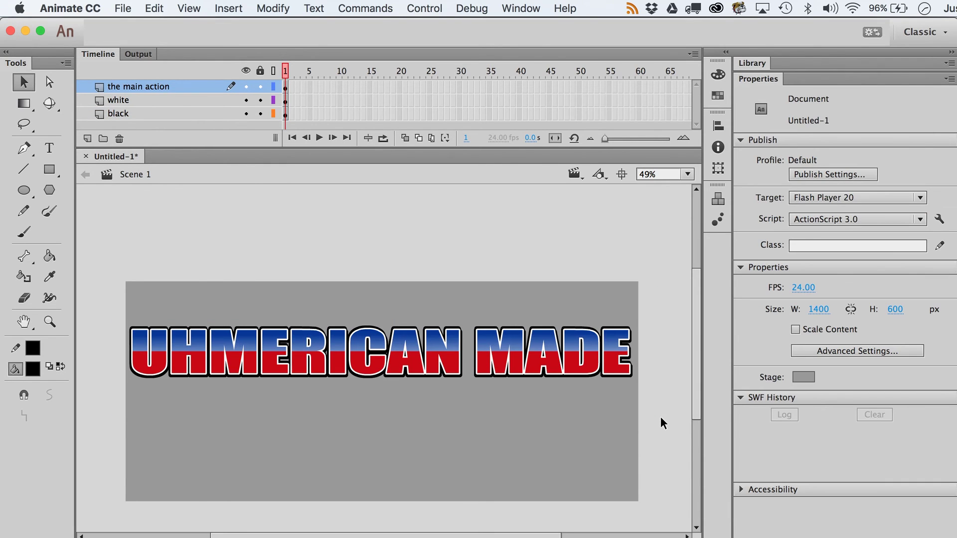
Examine the black outline's upper corners between the N and the M of MADE up close
{"action": "left_click", "coordinate": [49, 321]}
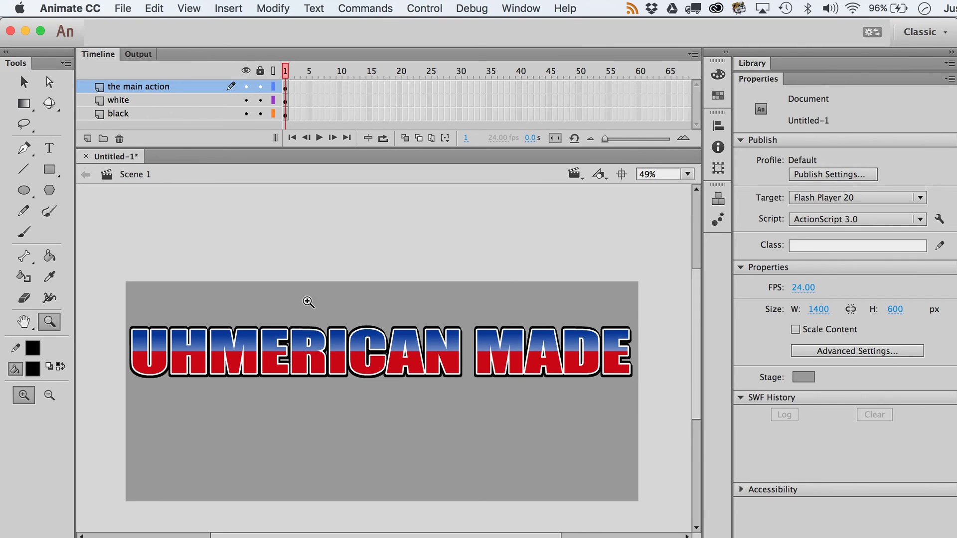
{"action": "left_click_drag", "start_coordinate": [313, 300], "coordinate": [594, 412]}
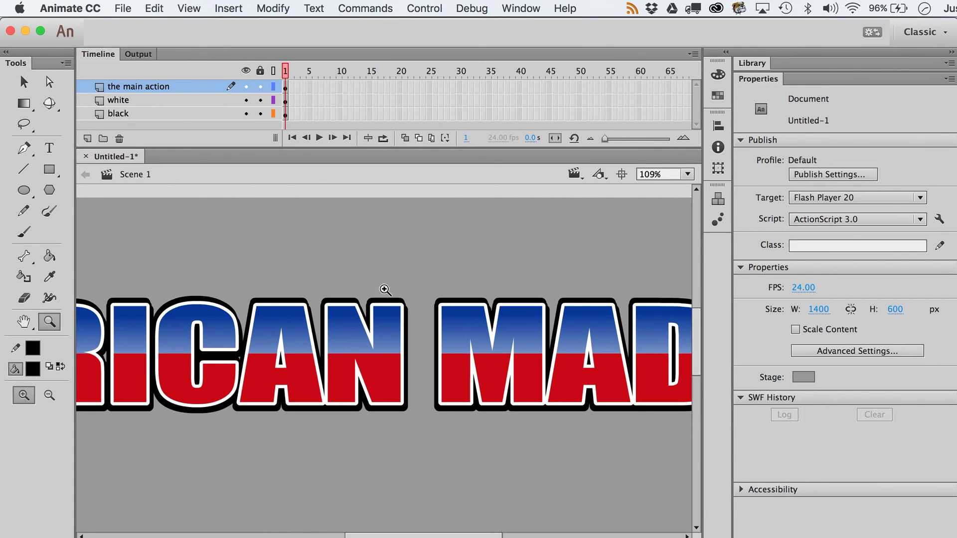
{"action": "left_click_drag", "start_coordinate": [397, 291], "coordinate": [440, 336]}
{"action": "key", "text": "v"}
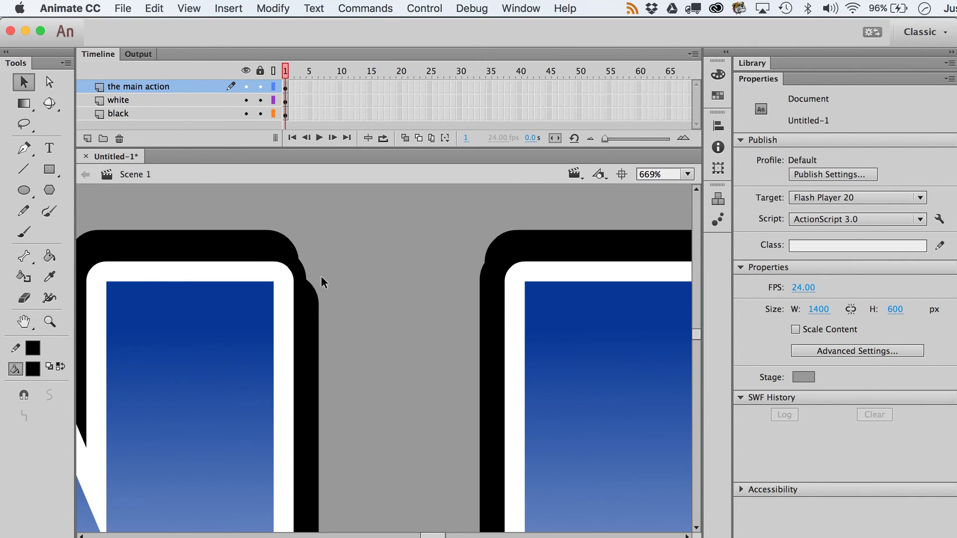
{"action": "left_click_drag", "start_coordinate": [318, 257], "coordinate": [305, 276]}
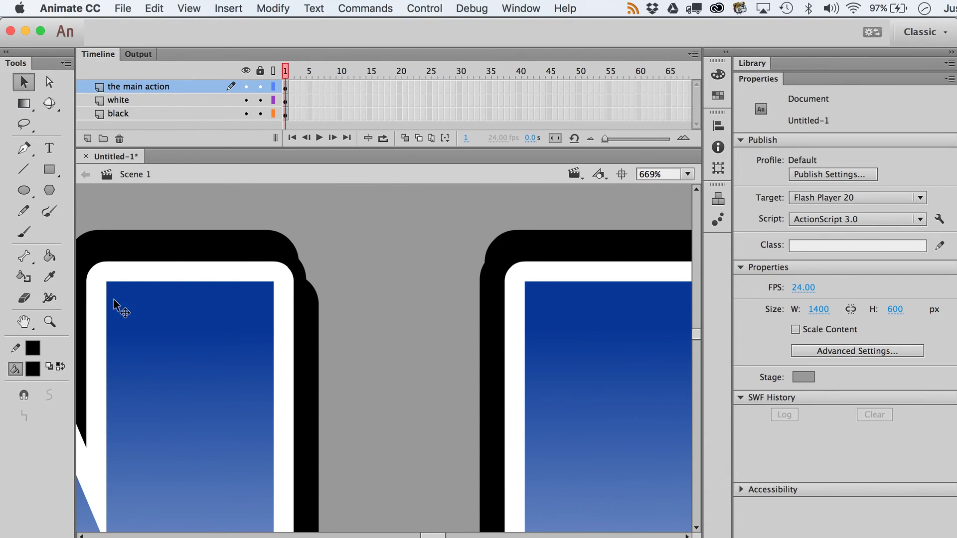
Check the outlined lettering from end to end at a lower magnification, finishing with the full stage in view
{"action": "left_click", "coordinate": [49, 321]}
{"action": "left_click", "coordinate": [343, 360], "text": "alt"}
{"action": "left_click", "coordinate": [455, 427], "text": "alt"}
{"action": "left_click", "coordinate": [455, 427], "text": "alt"}
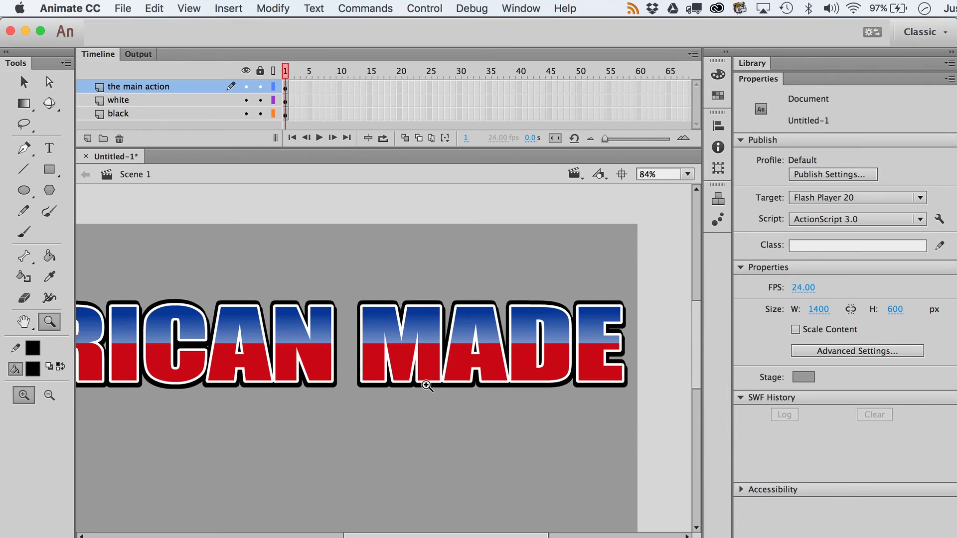
{"action": "key", "text": "v"}
{"action": "scroll", "coordinate": [419, 364], "scroll_direction": "left", "scroll_amount": 5}
{"action": "scroll", "coordinate": [358, 362], "scroll_direction": "left", "scroll_amount": 5}
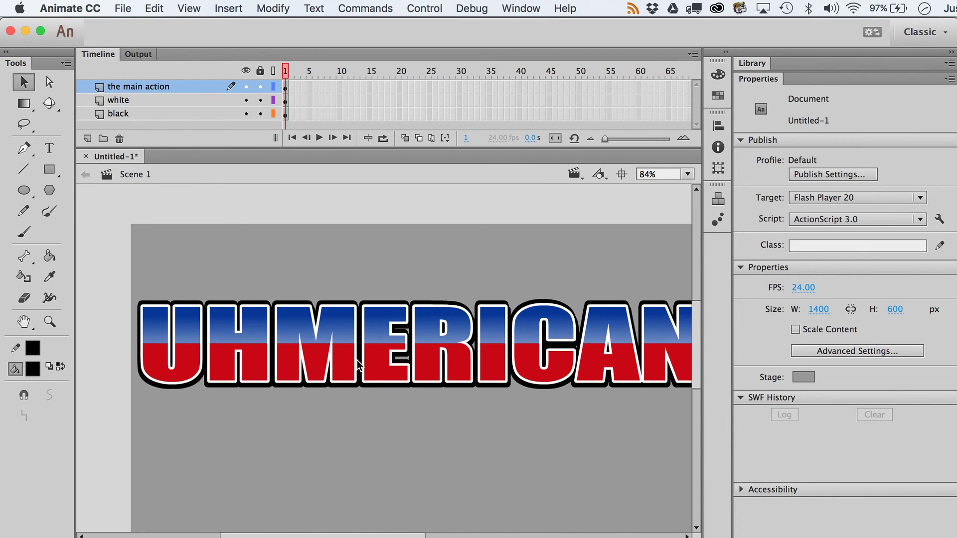
{"action": "left_click", "coordinate": [49, 323]}
{"action": "left_click", "coordinate": [307, 339], "text": "alt"}
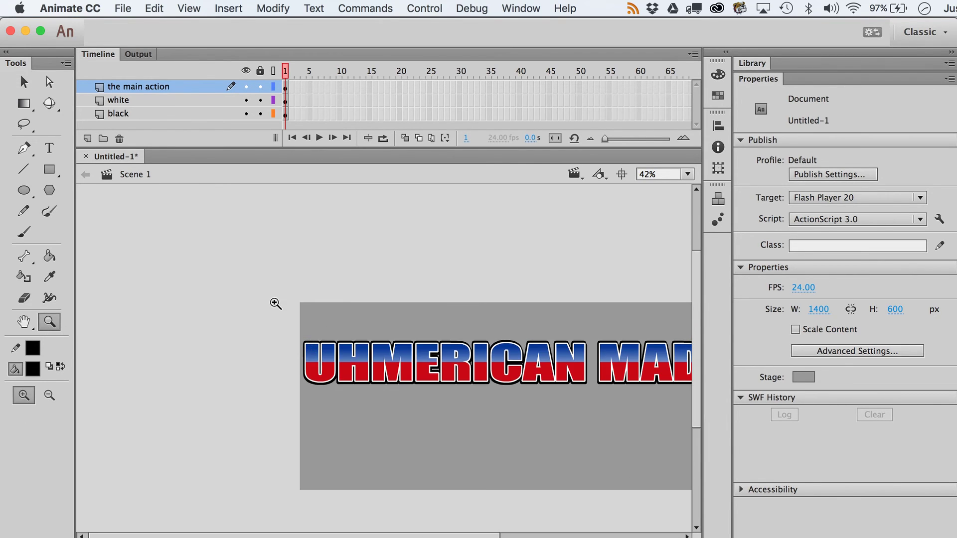
{"action": "left_click_drag", "start_coordinate": [274, 301], "coordinate": [758, 489]}
{"action": "key", "text": "v"}
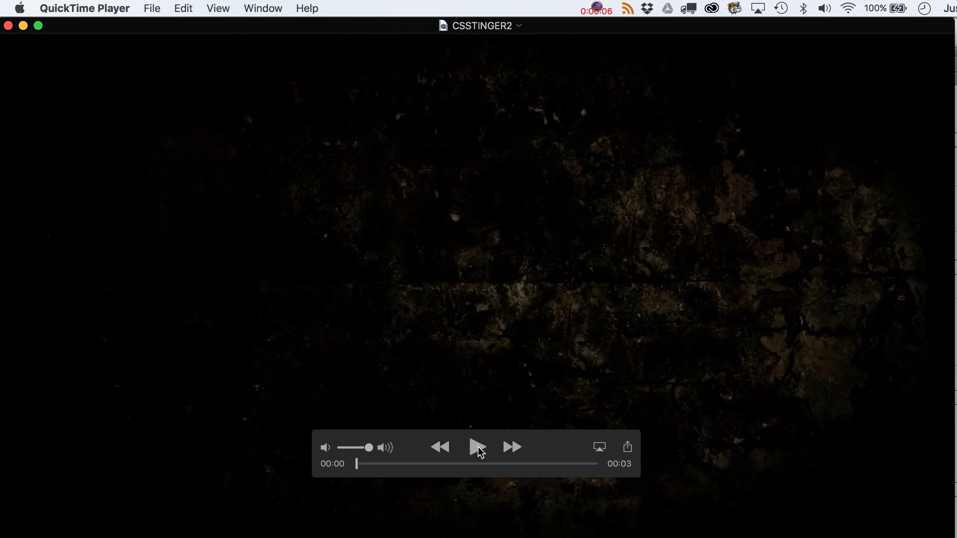
Switch to QuickTime Player, turn the CSSTINGER2 video's volume all the way down and play it
{"action": "left_click_drag", "start_coordinate": [369, 447], "coordinate": [306, 451]}
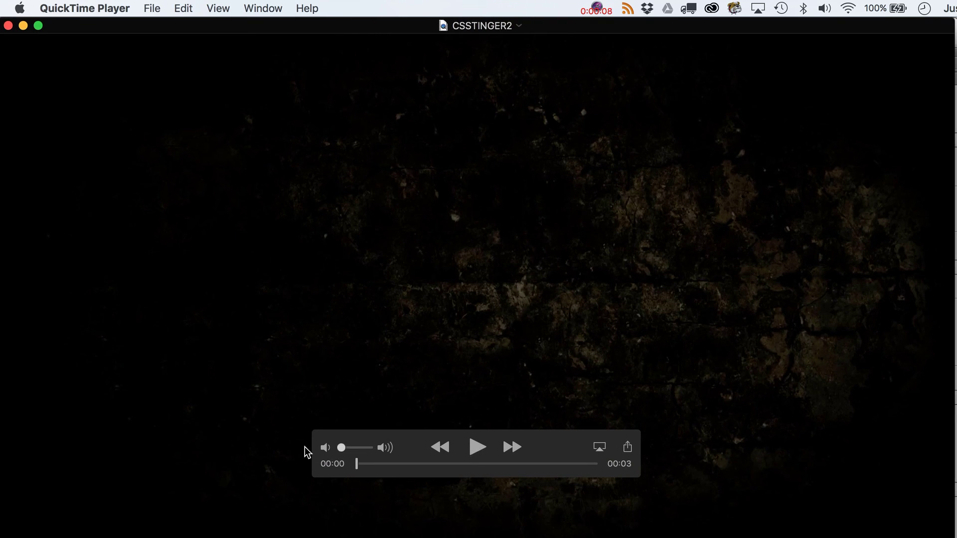
{"action": "left_click", "coordinate": [477, 447]}
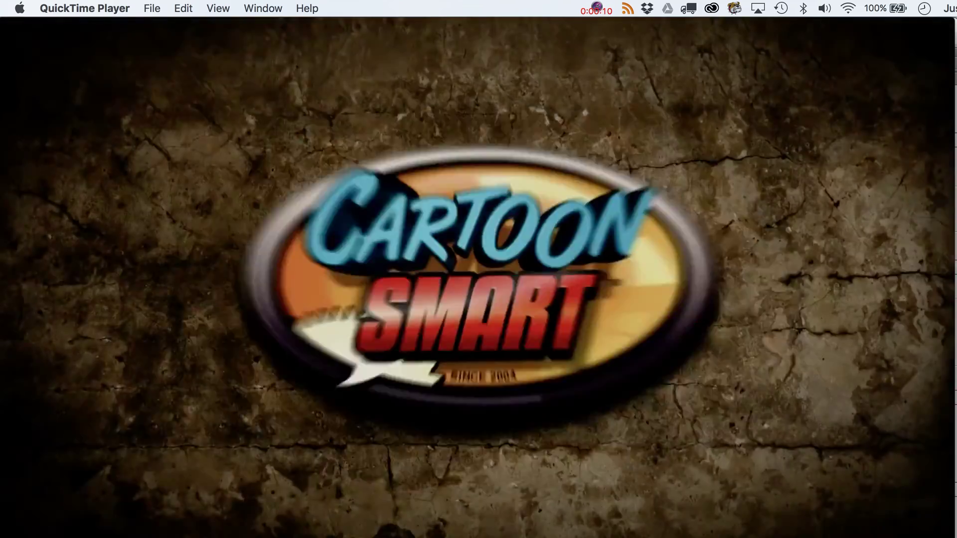